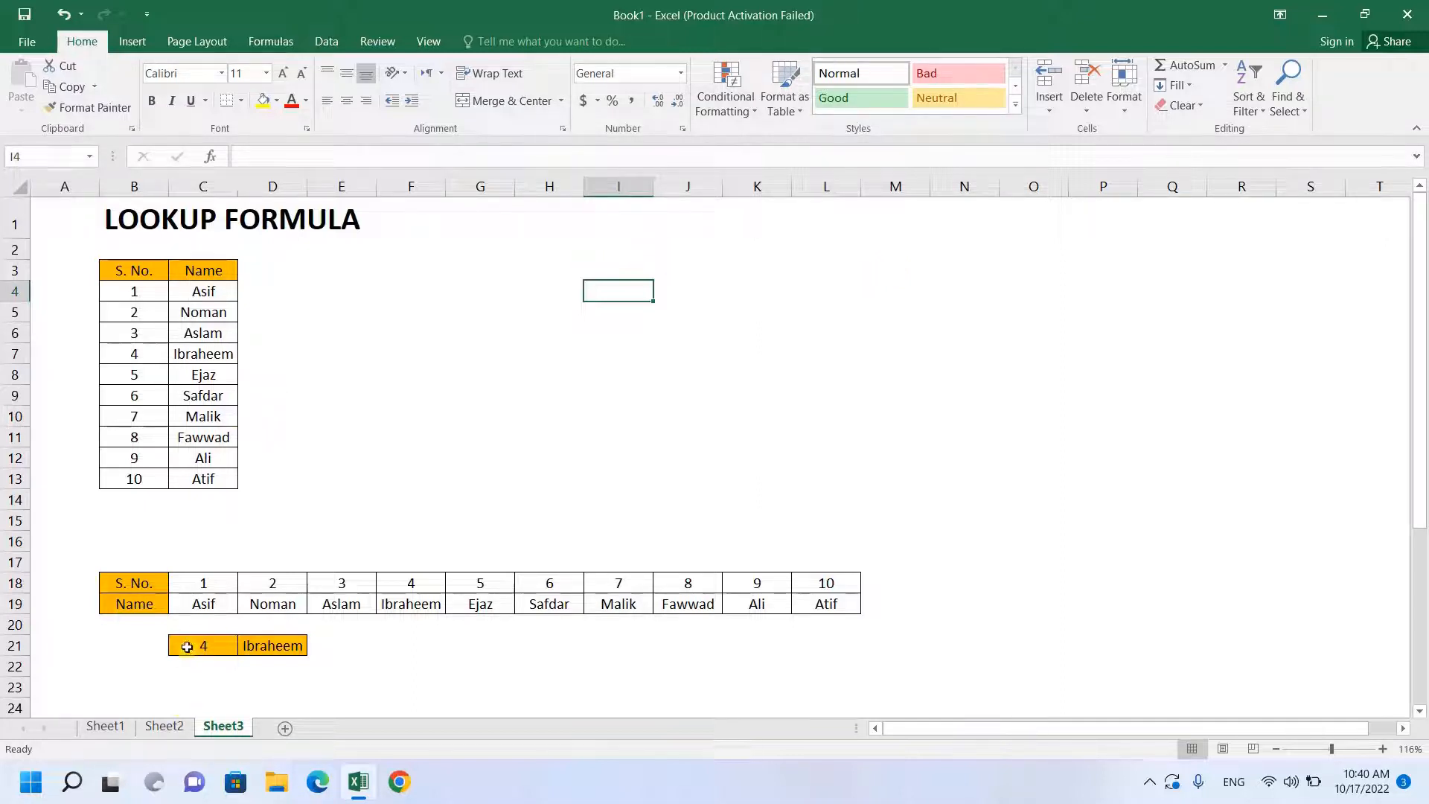
- Copy the highlighted cells C21:D21 to C15:D15 and clear the contents of both pairs, keeping their formatting
drag(186, 647, 301, 647)
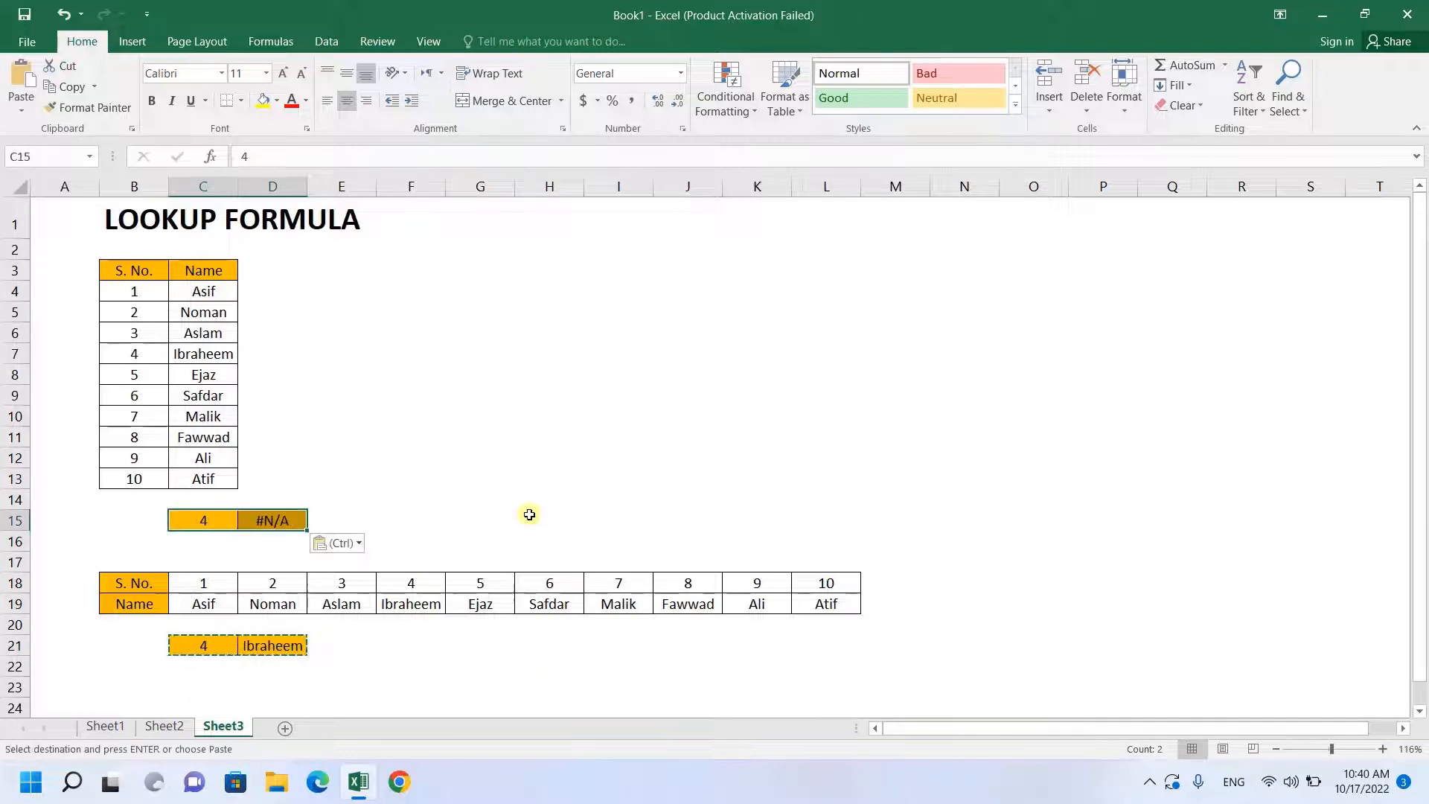
click(513, 469)
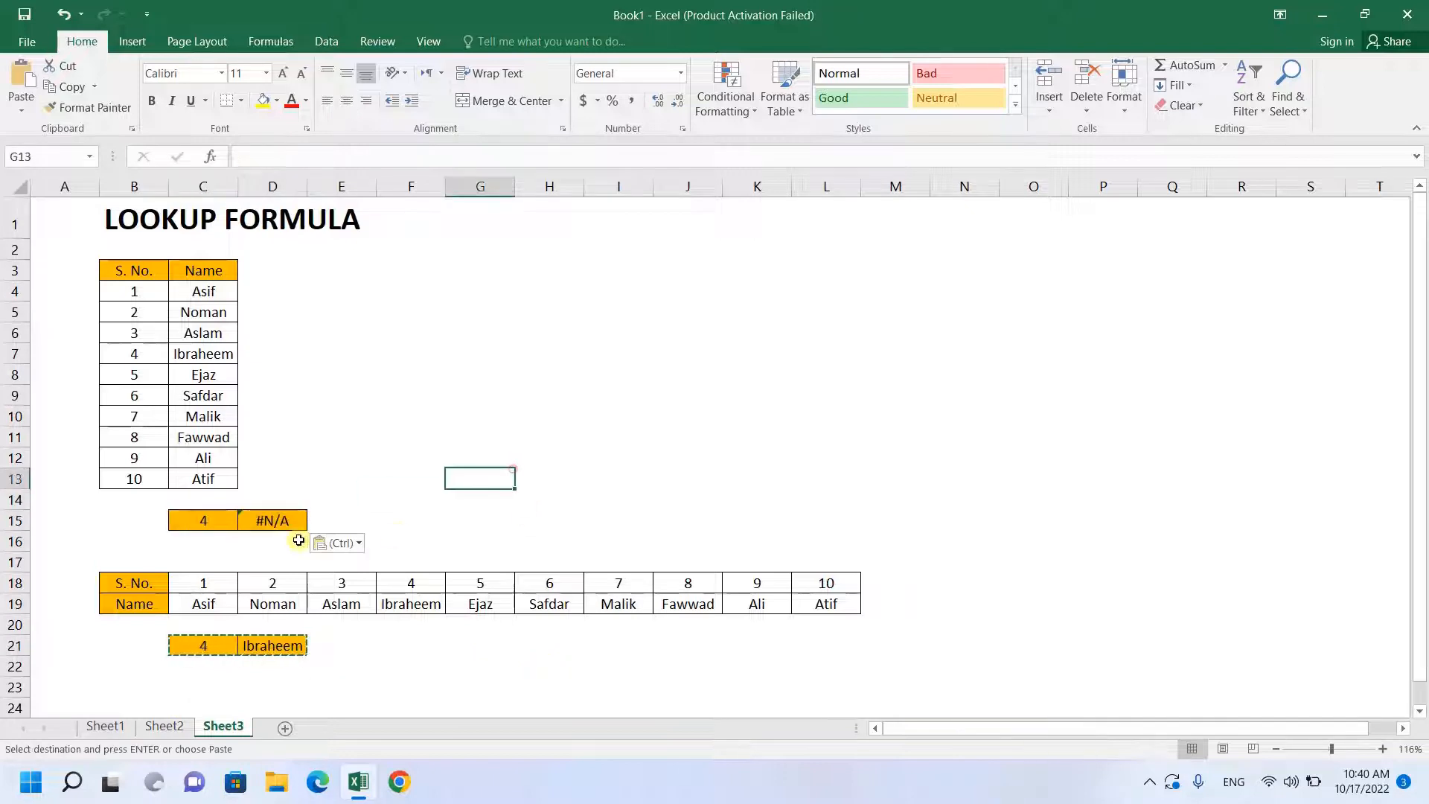
click(299, 522)
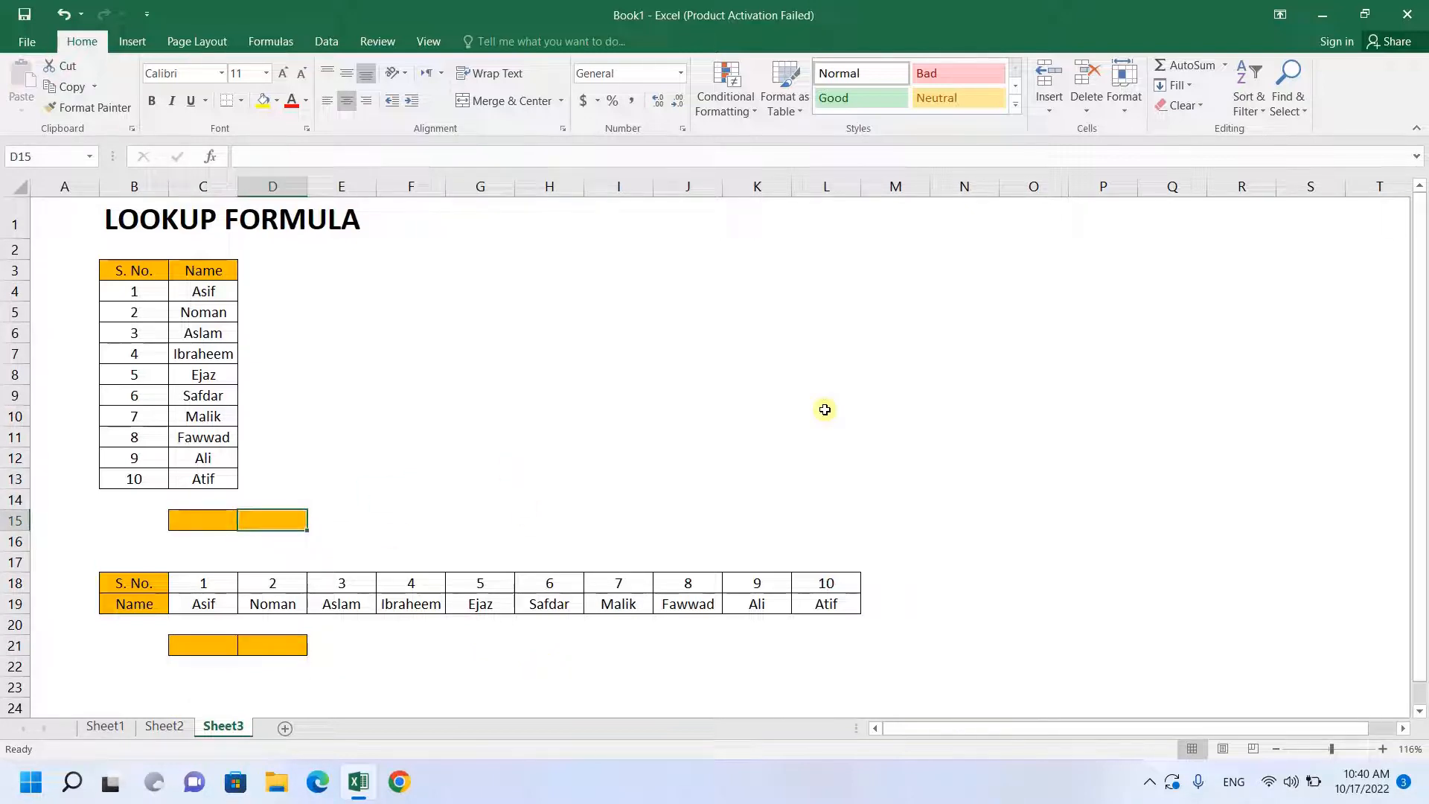
- Enter the formula =LOOKUP(C15,B4:C13) in D15 to return the name for a serial number
text(=)
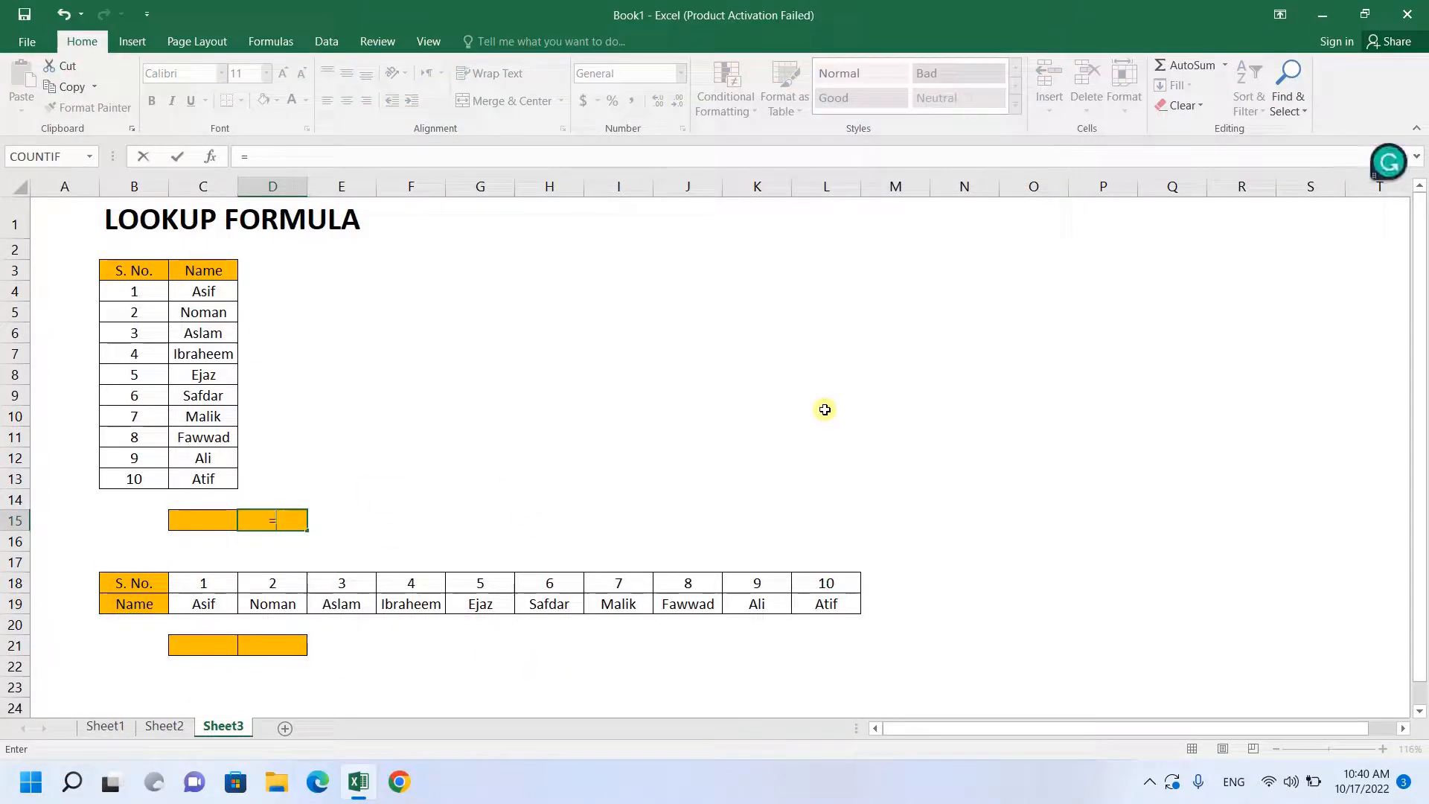
text(lookup)
key(Tab)
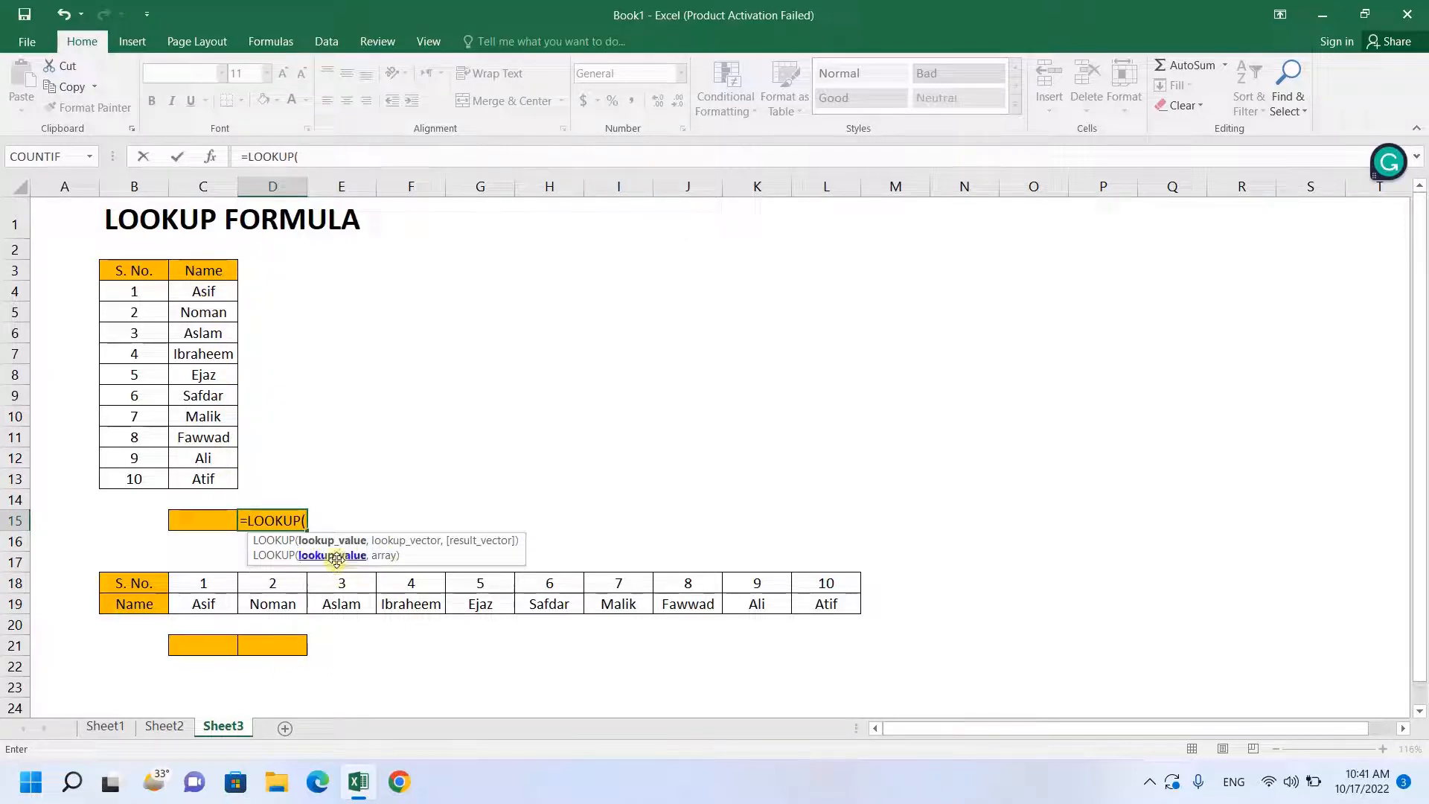
click(206, 522)
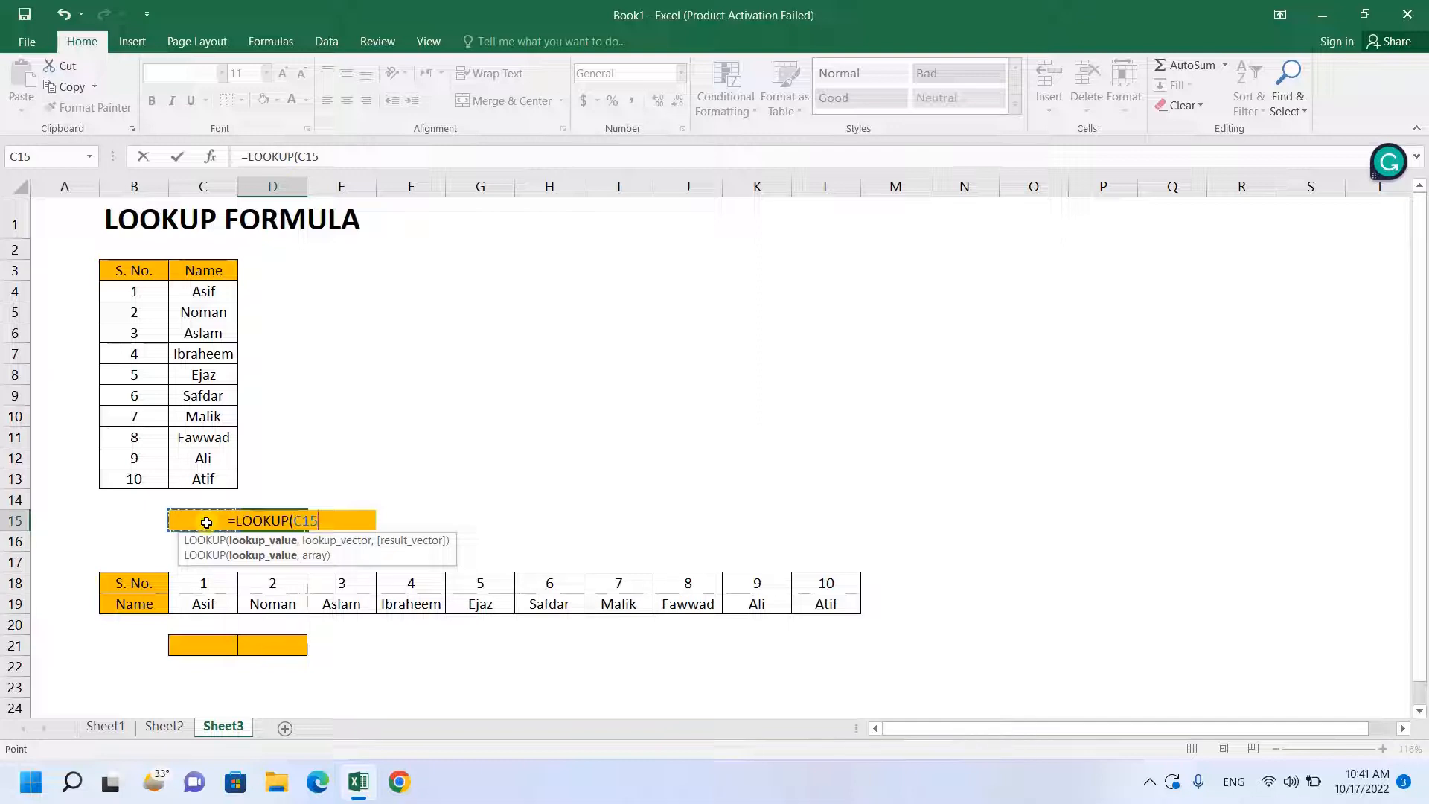
text(,)
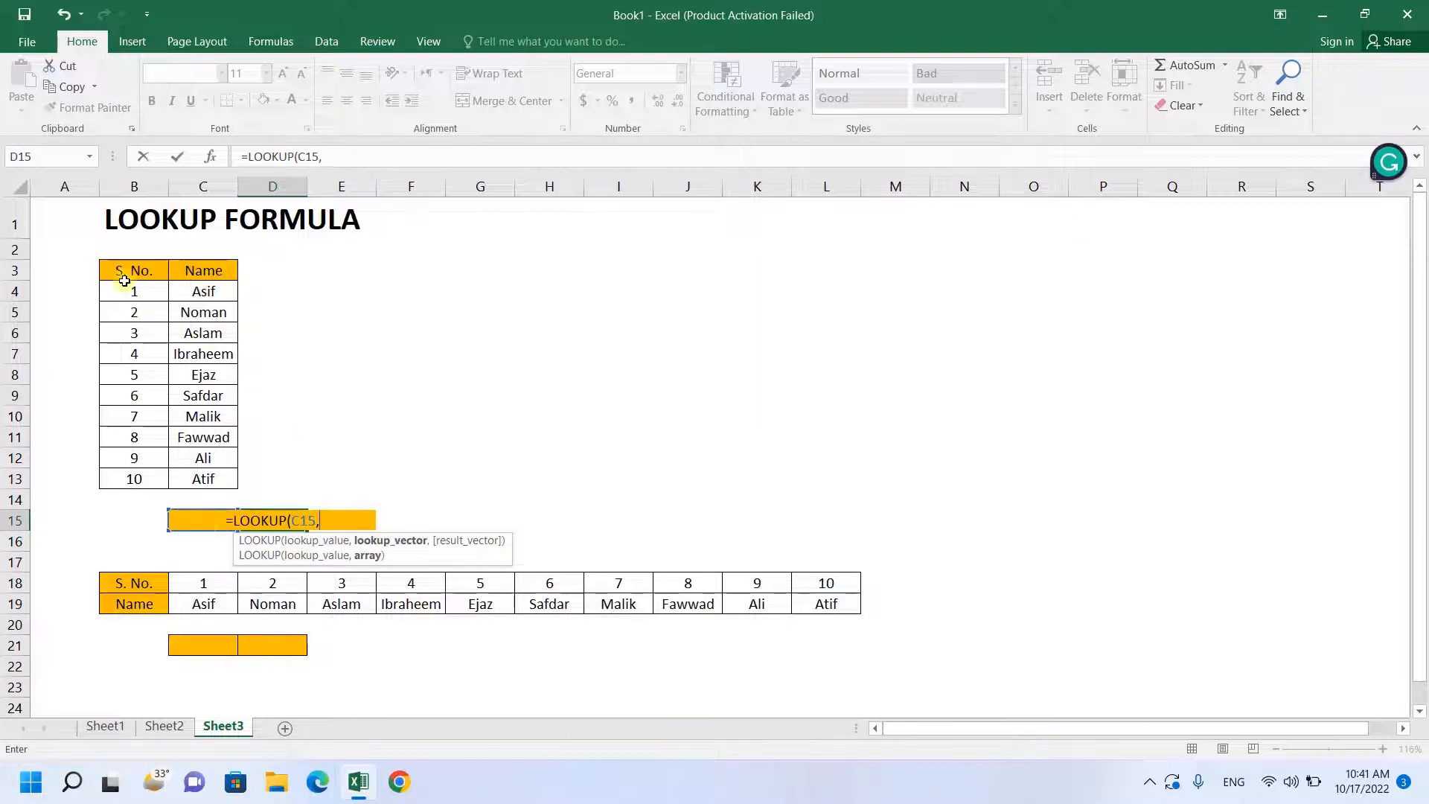
drag(125, 292, 210, 480)
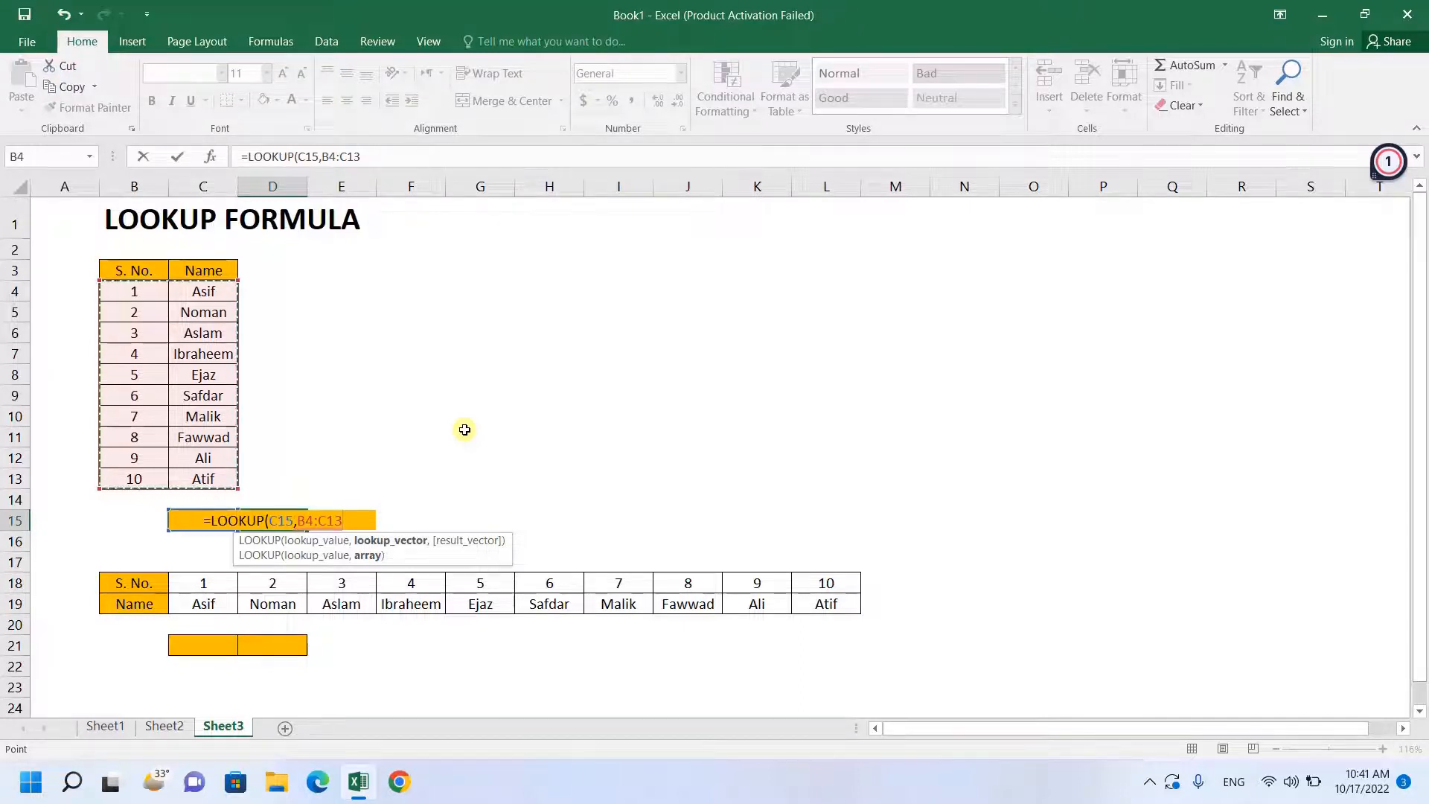
key(Return)
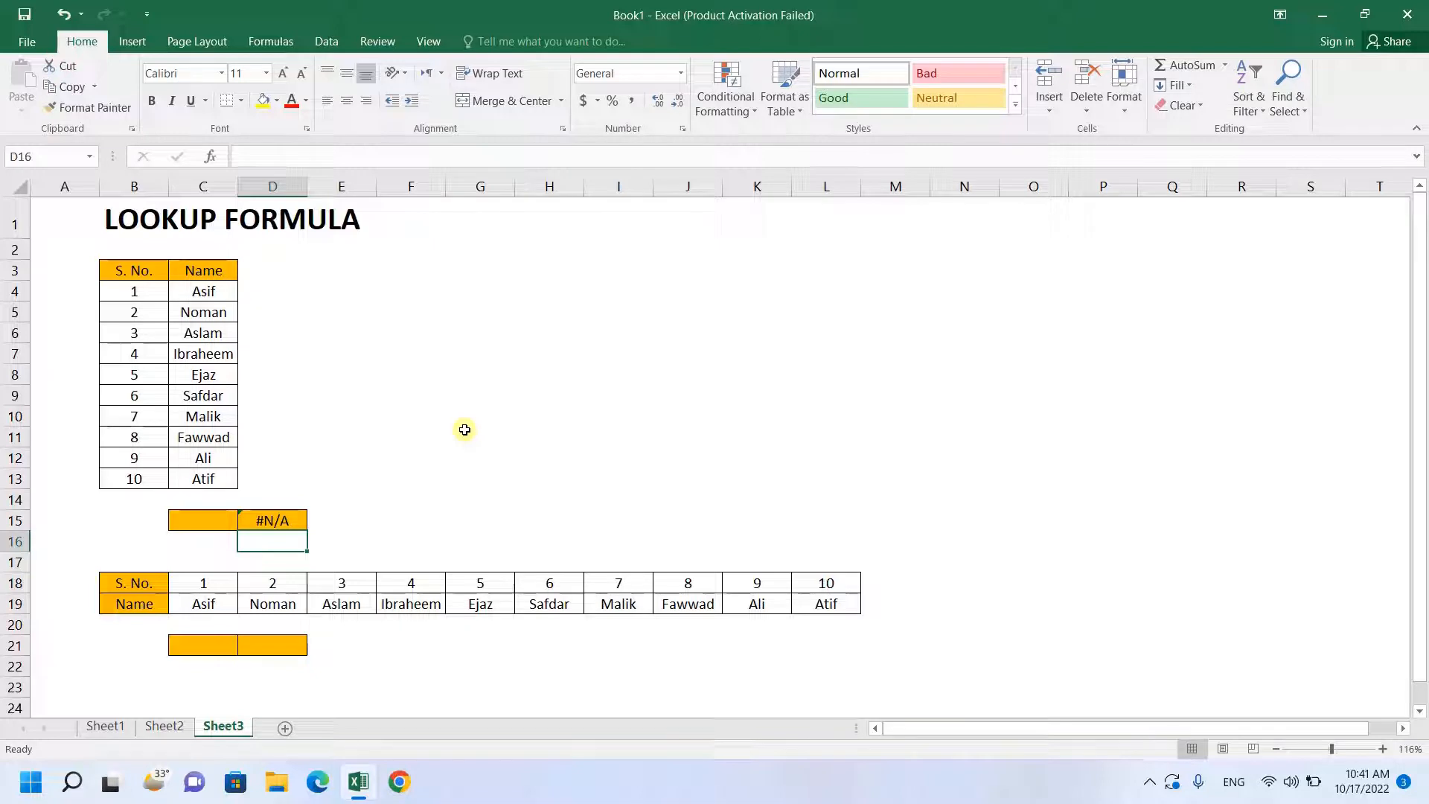
- Test the lookup formula by entering serial numbers 2, 5 and 10 in turn in C15
key(Up)
key(Left)
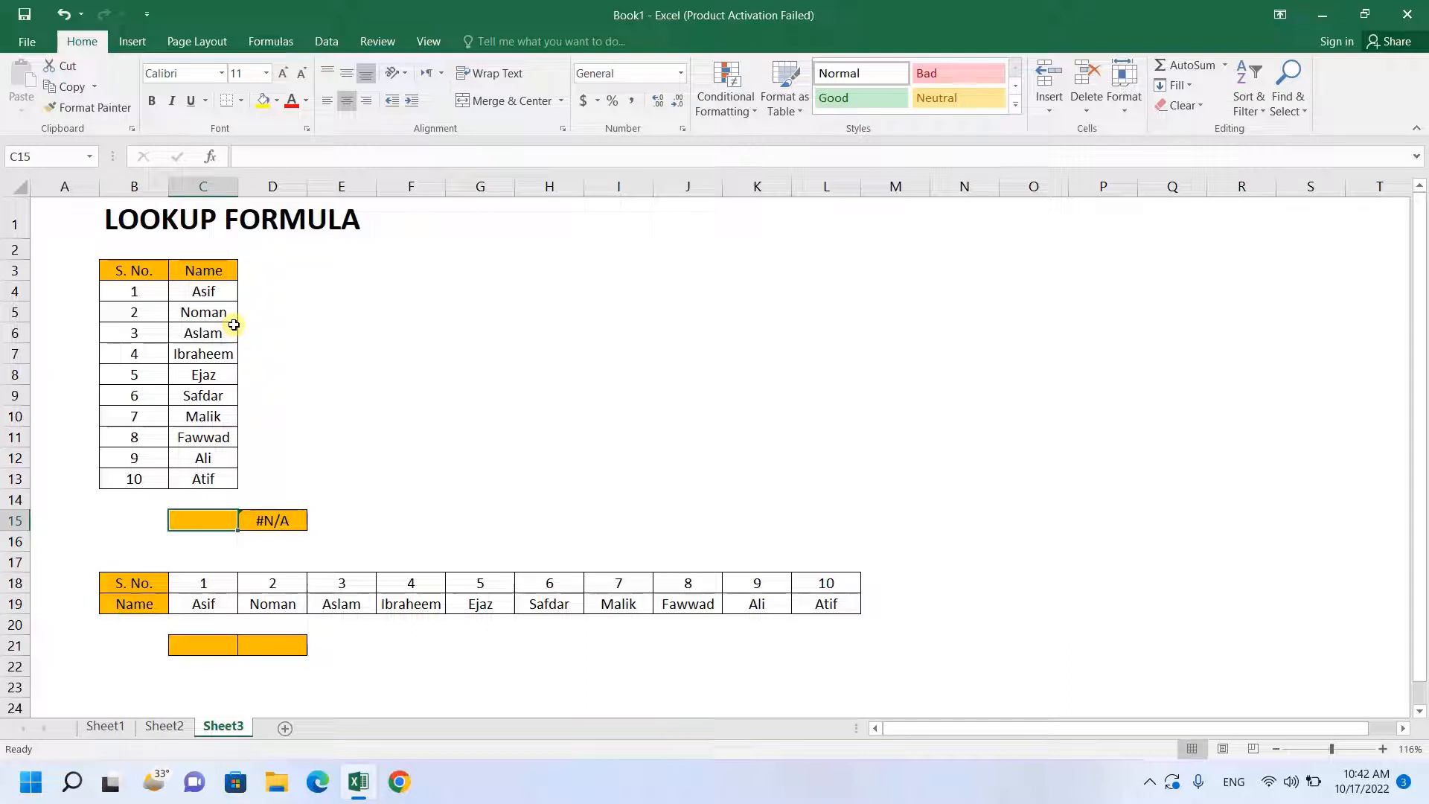
text(2)
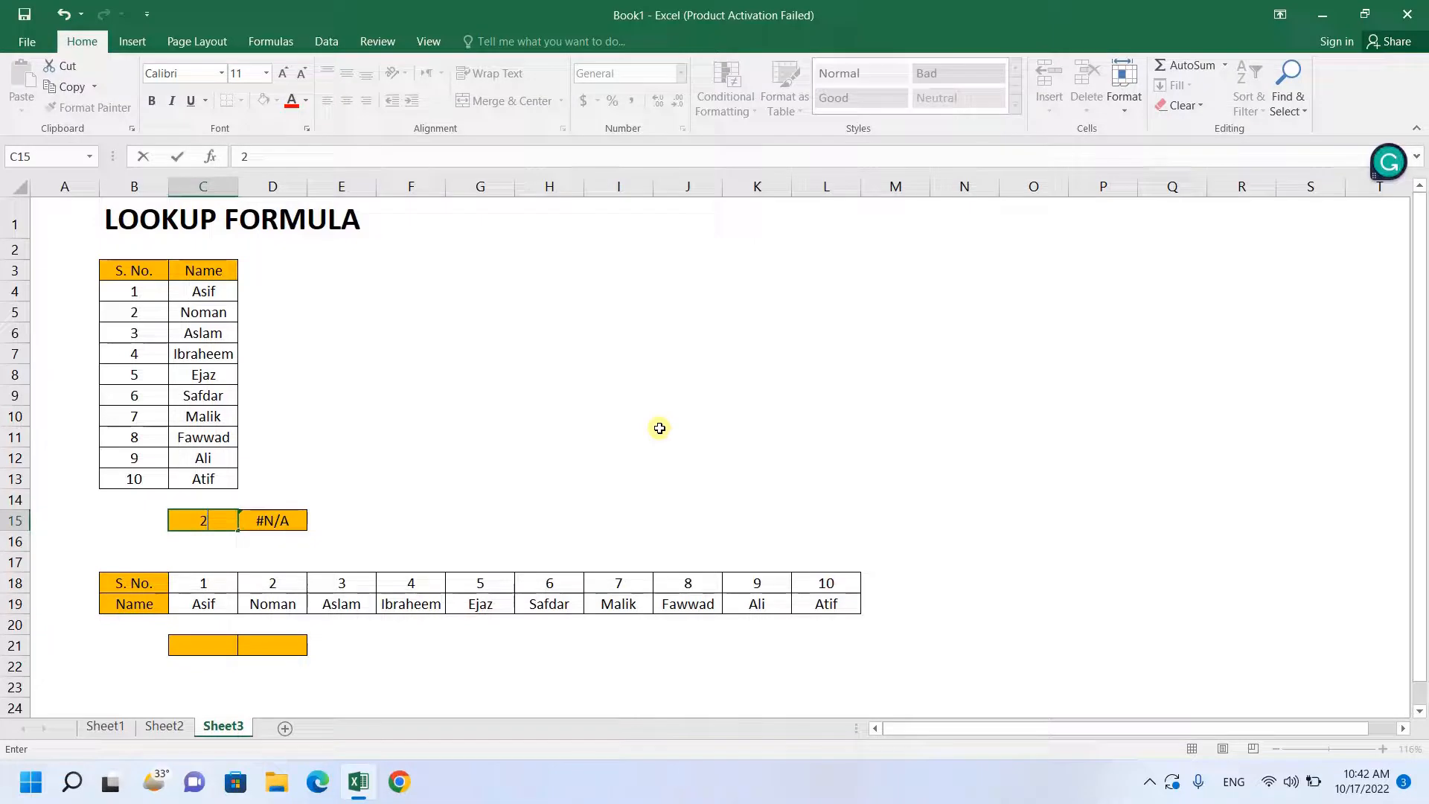
key(Return)
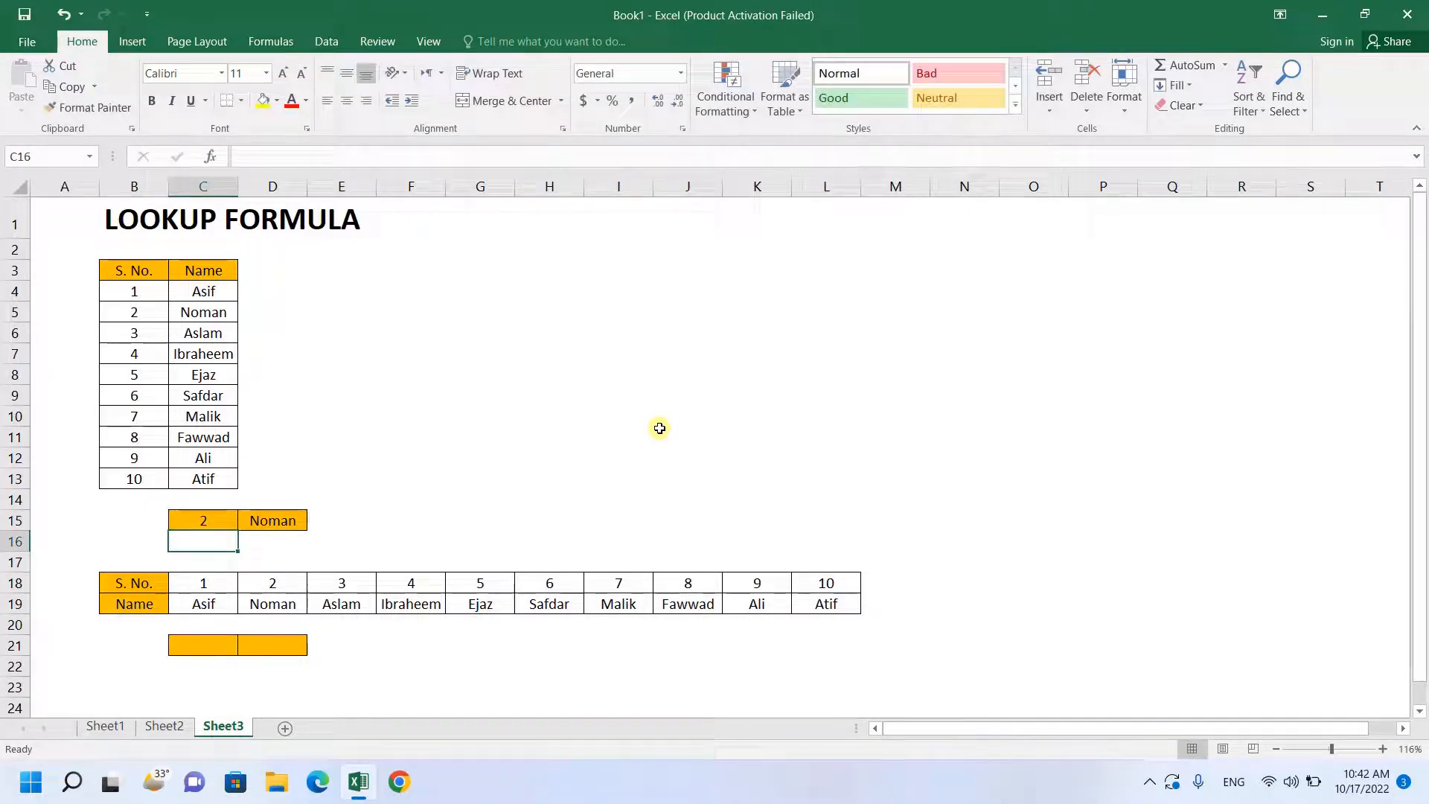
key(Up)
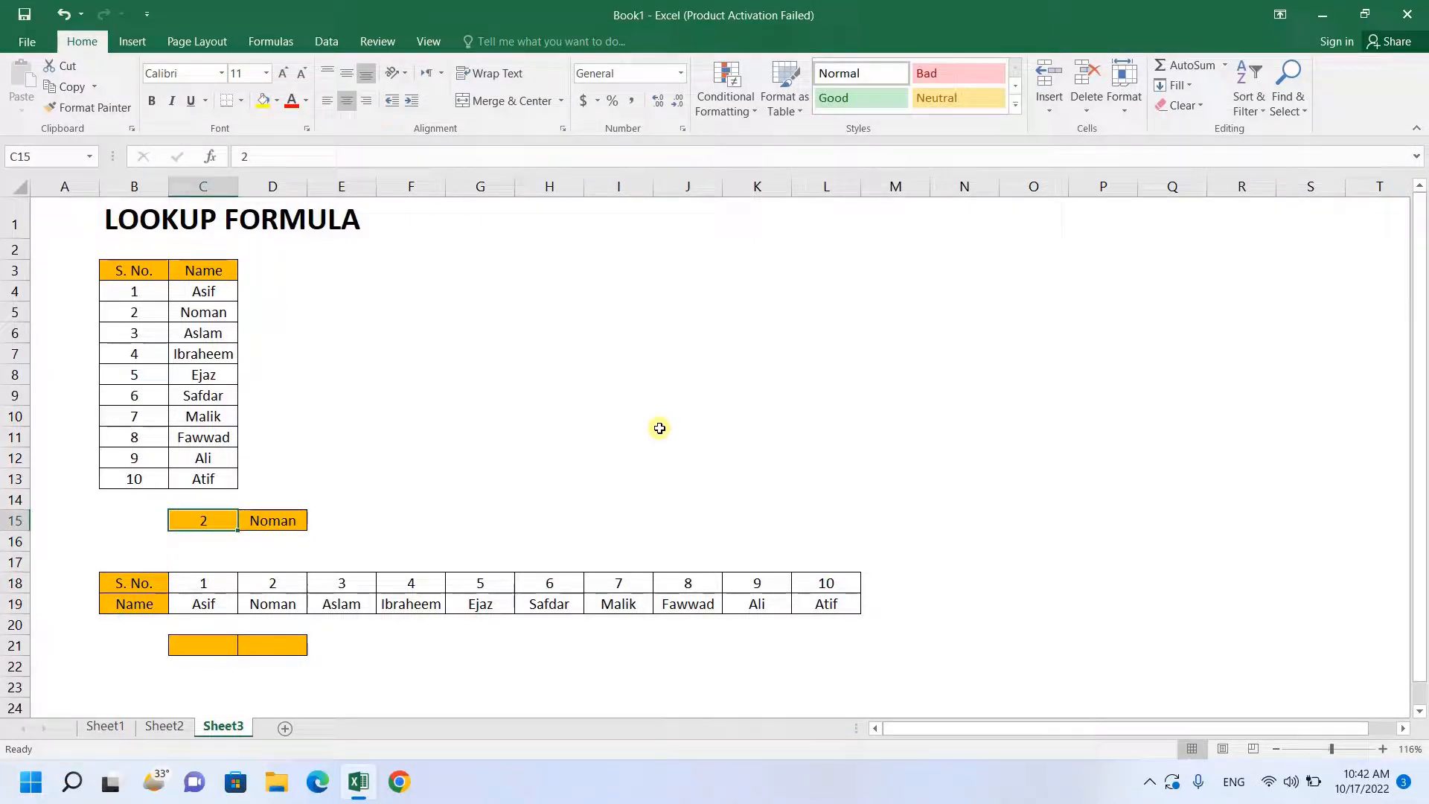
text(5)
key(Return)
key(Up)
key(Return)
key(Up)
text(10)
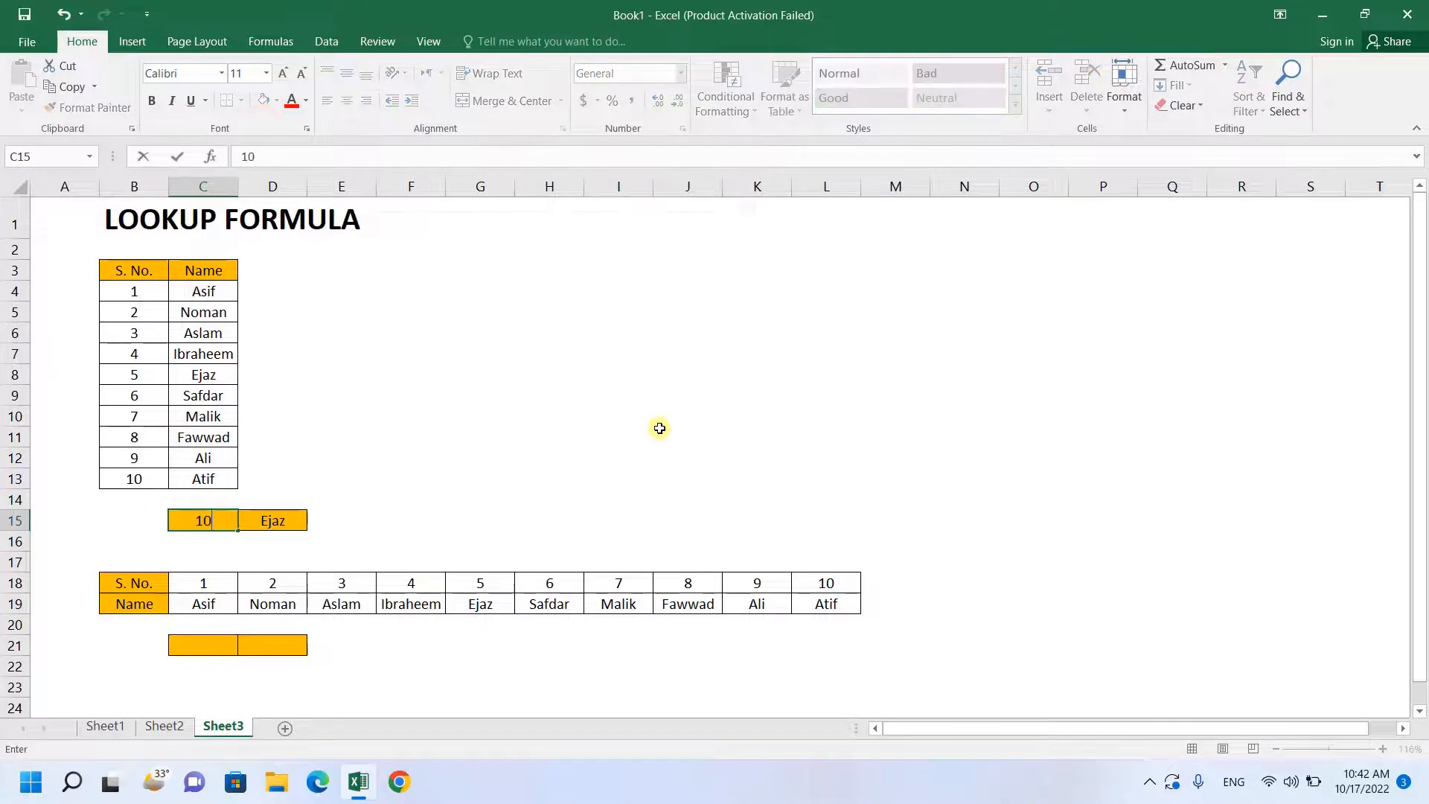
key(Return)
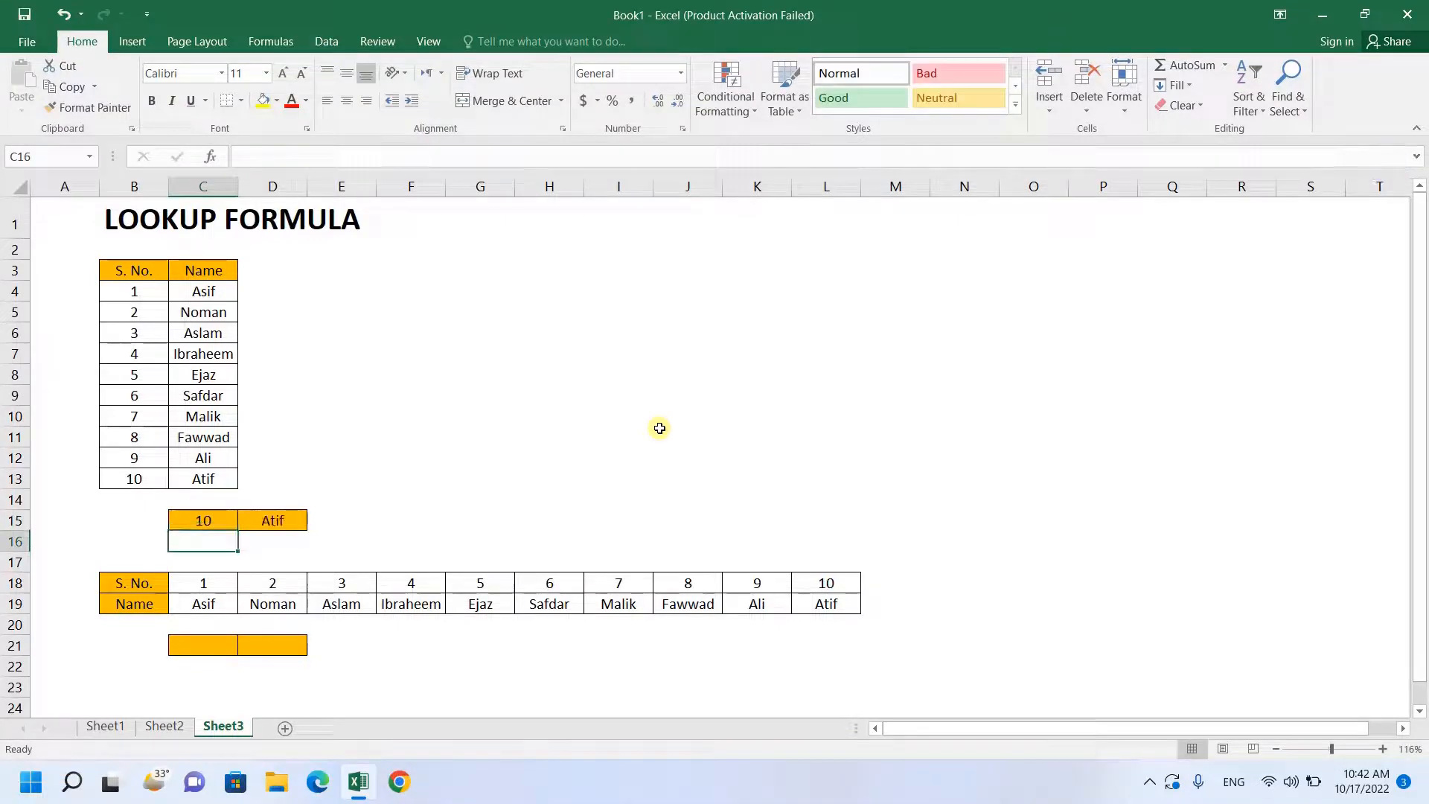
key(Up)
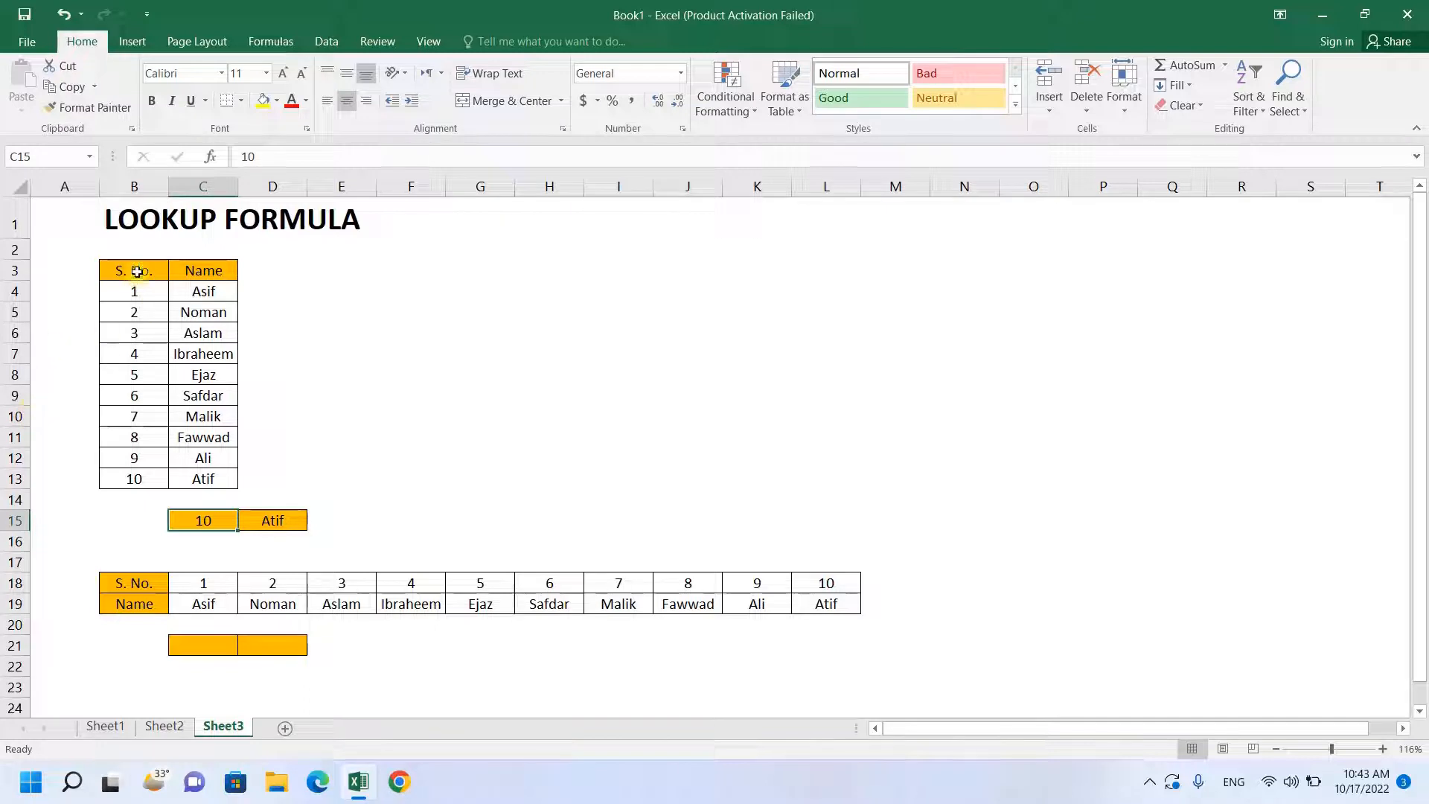
drag(136, 273, 605, 279)
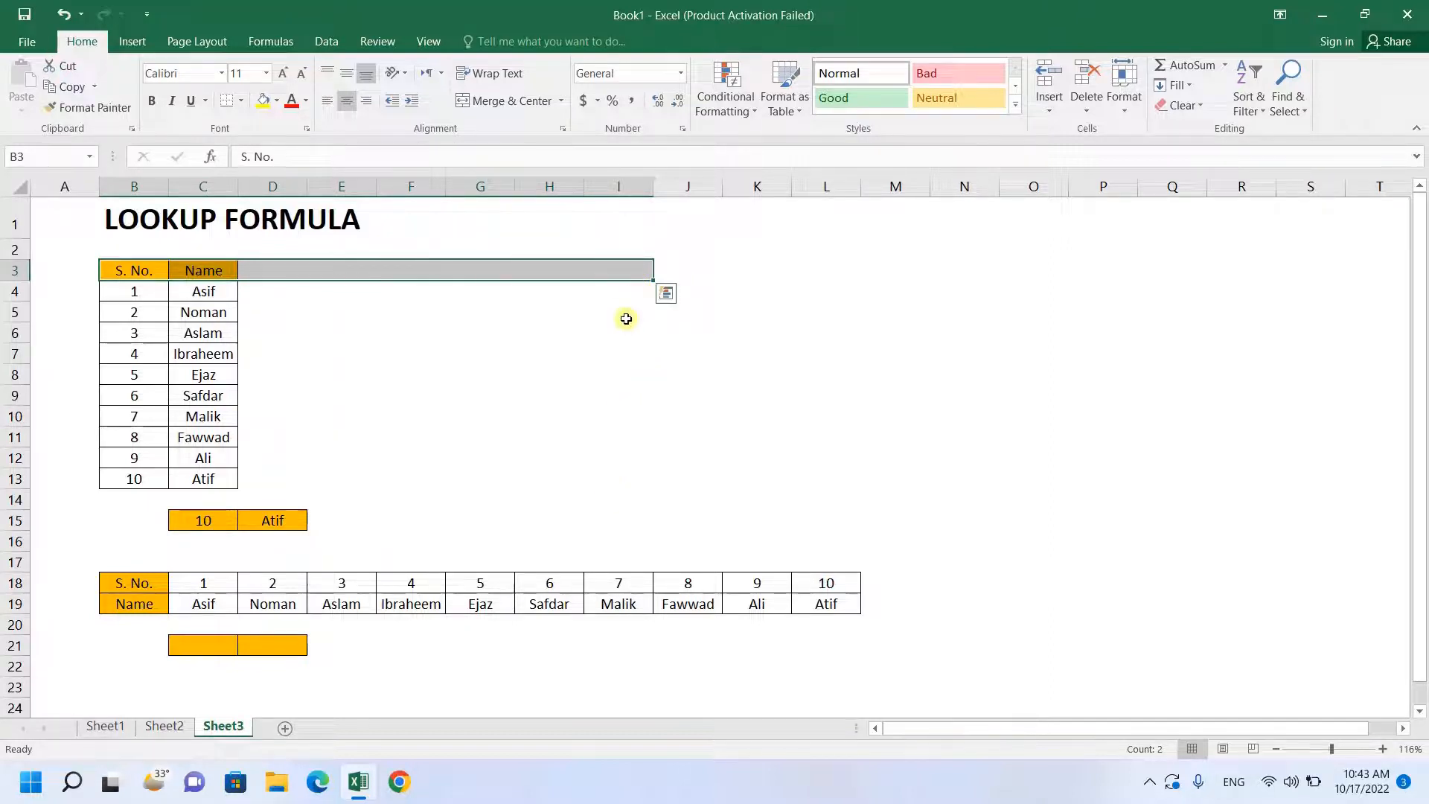
click(568, 313)
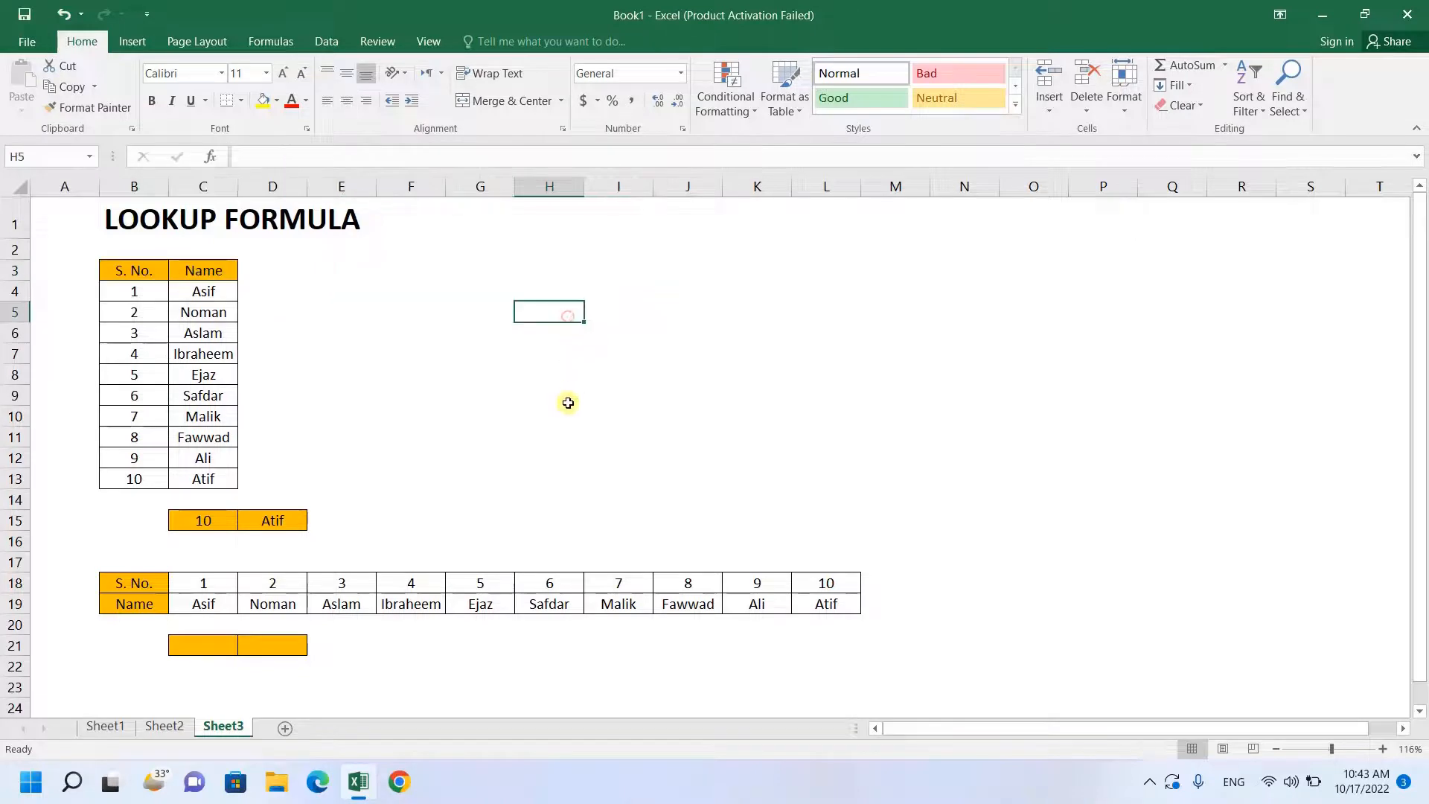
click(139, 270)
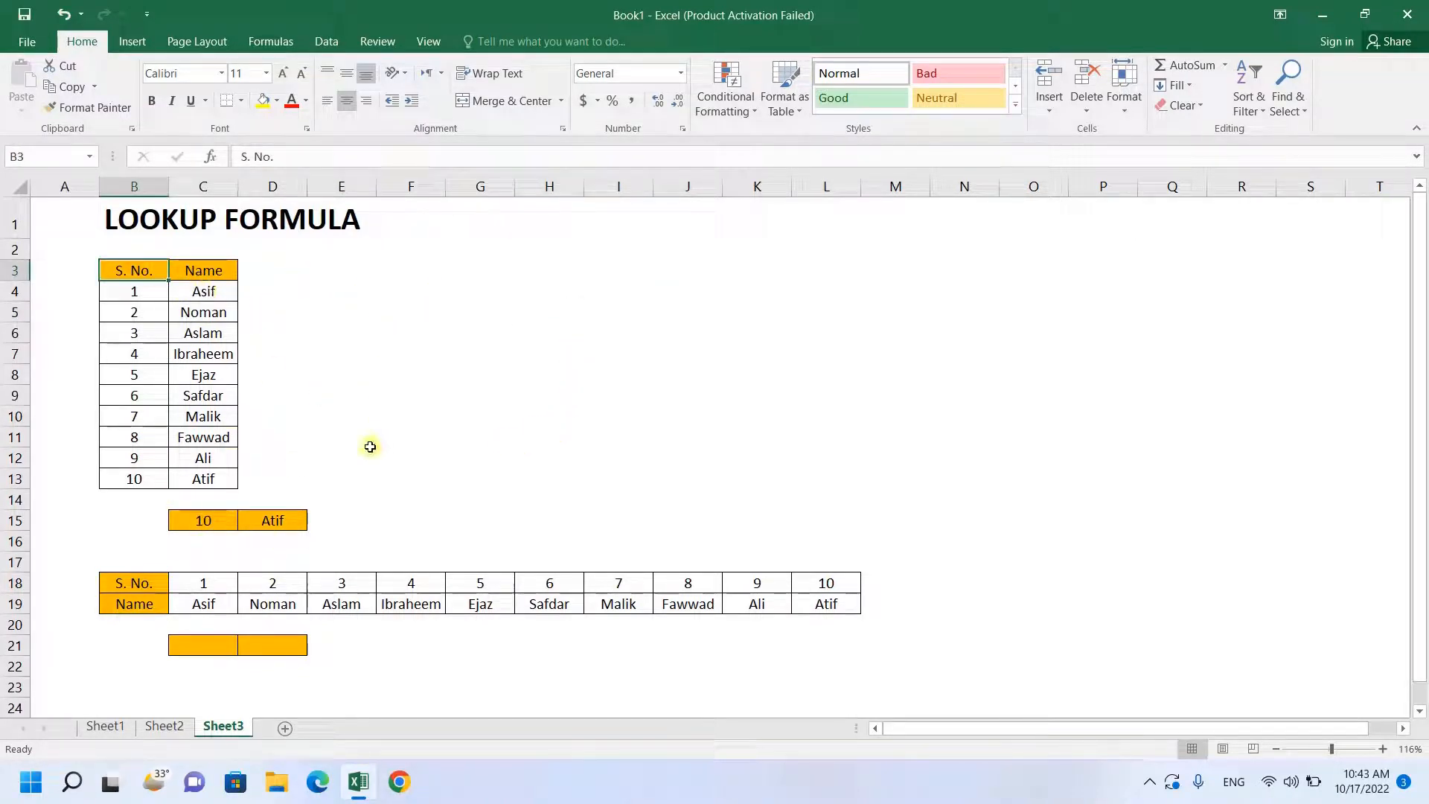
- Copy the Name column C3:C13 of the vertical table into column D, starting at D3
drag(227, 270, 234, 480)
key(ctrl+c)
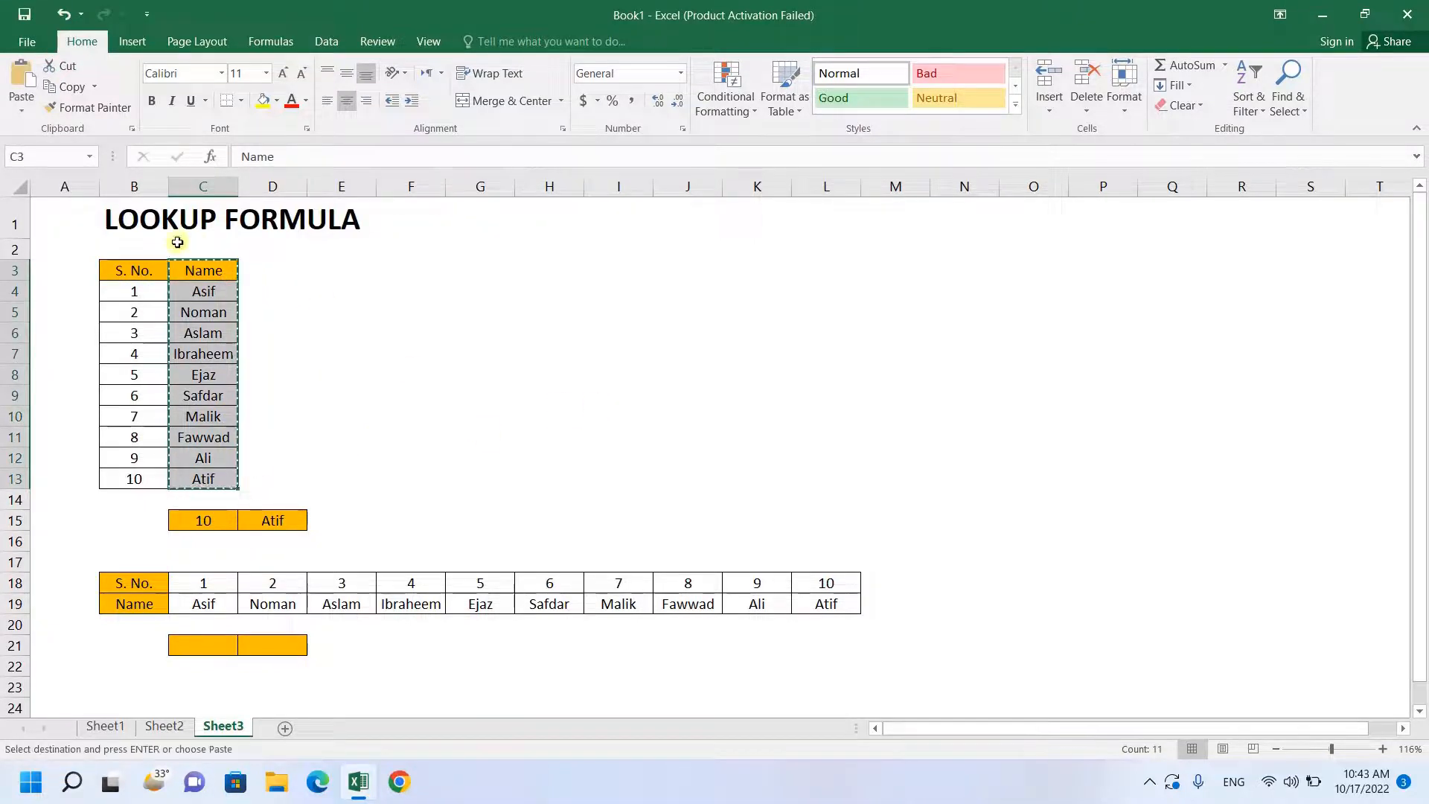
click(261, 270)
key(ctrl+v)
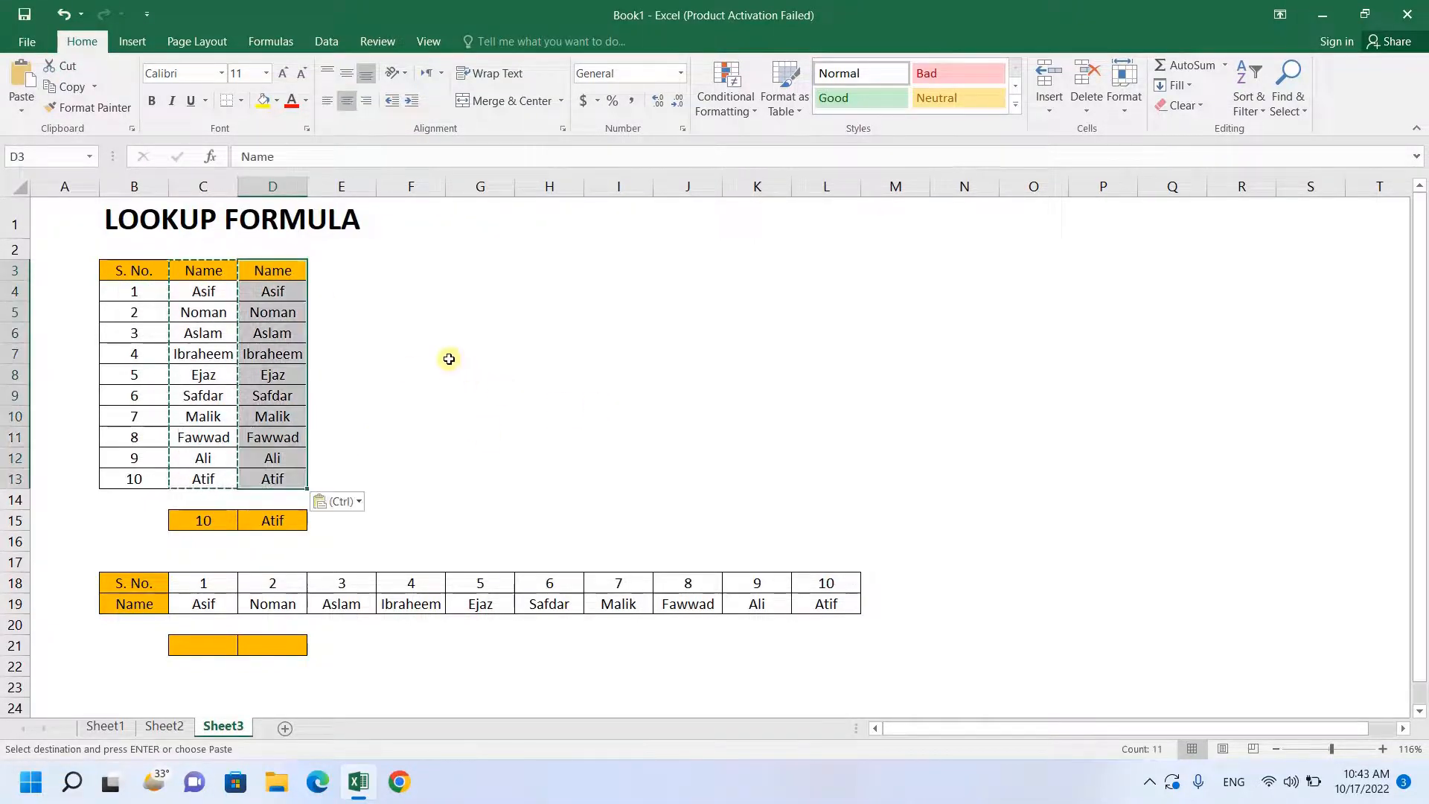
click(432, 338)
- Replace the first four entries of the copied column, D4:D7, with a, b, d and g
click(276, 290)
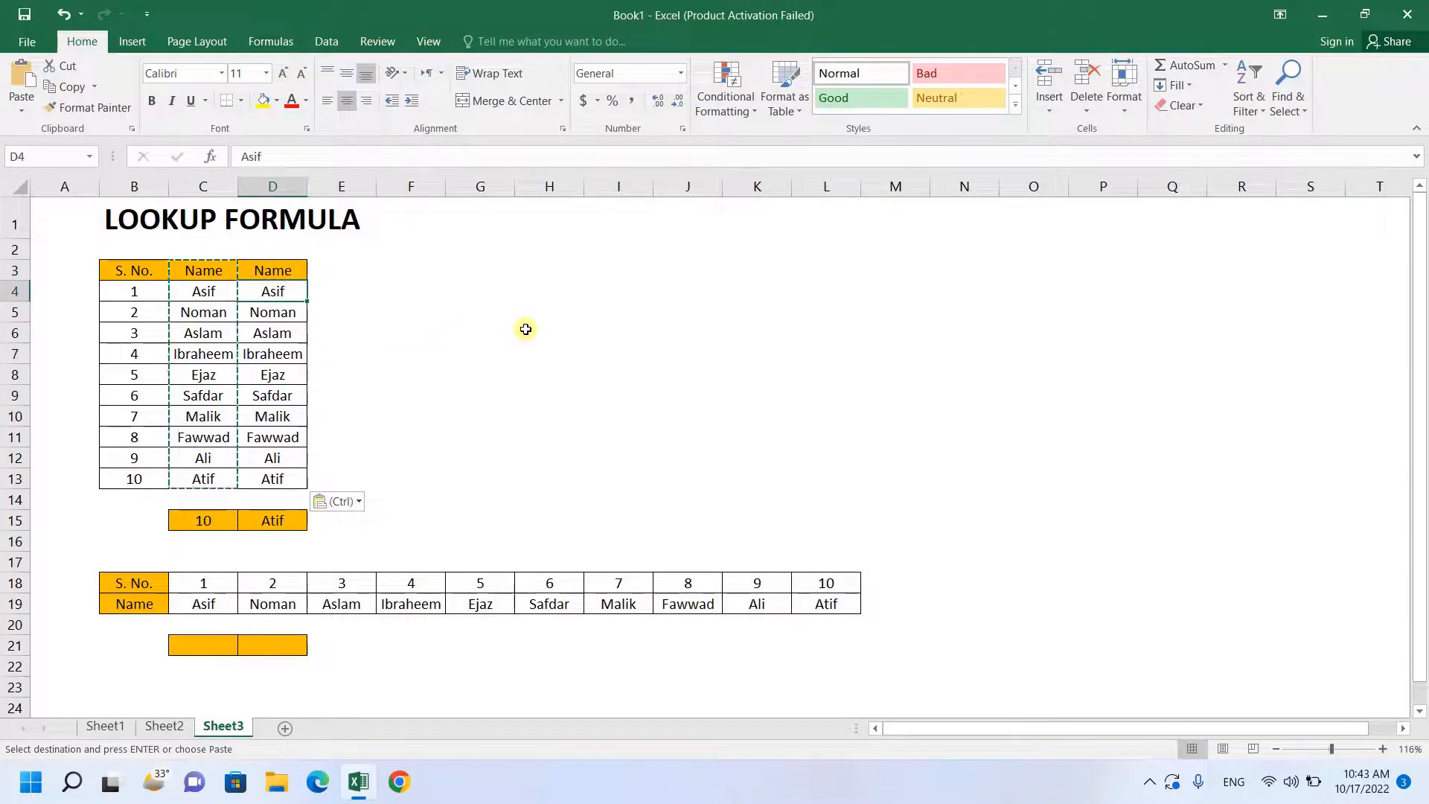
text(a)
key(Return)
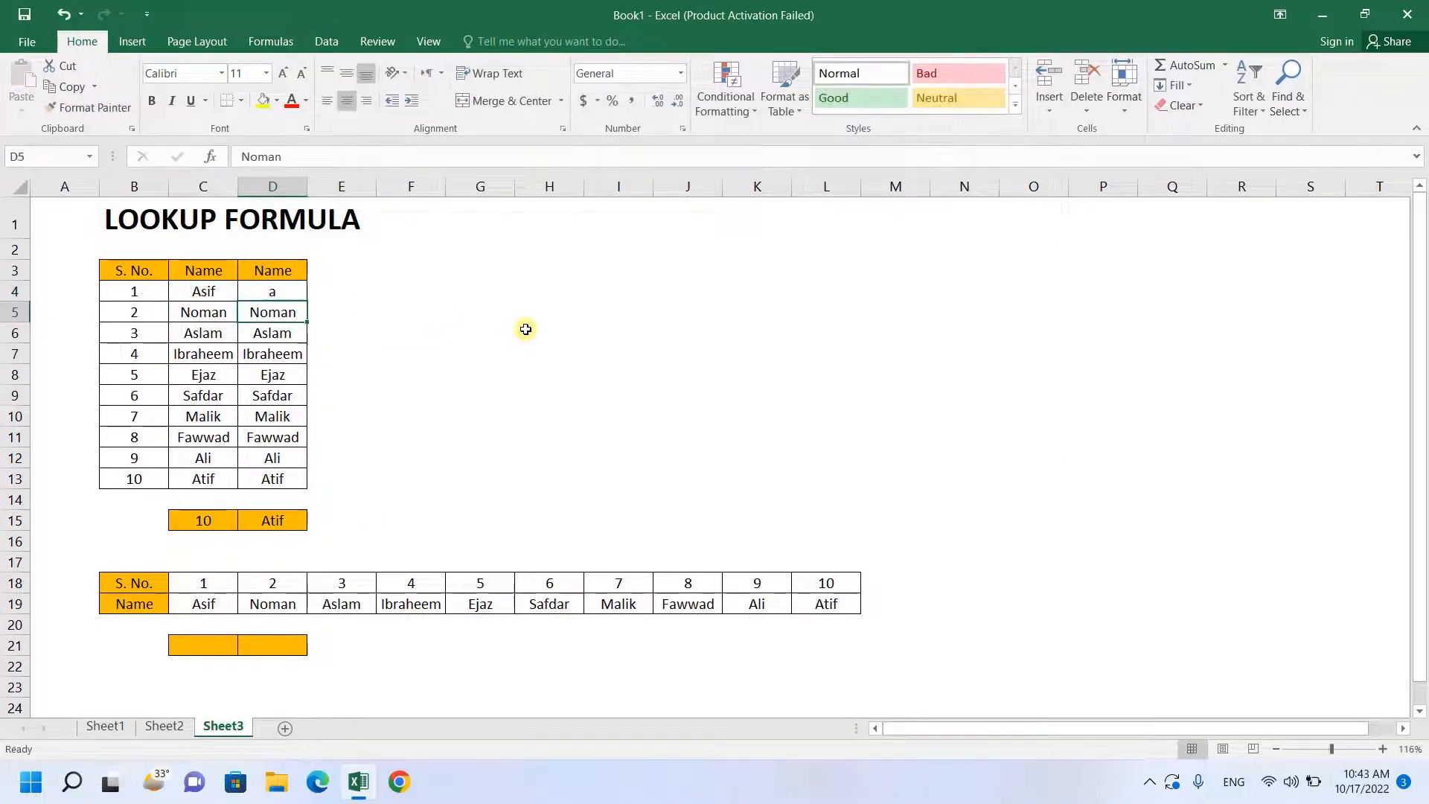
text(v)
key(BackSpace)
text(b)
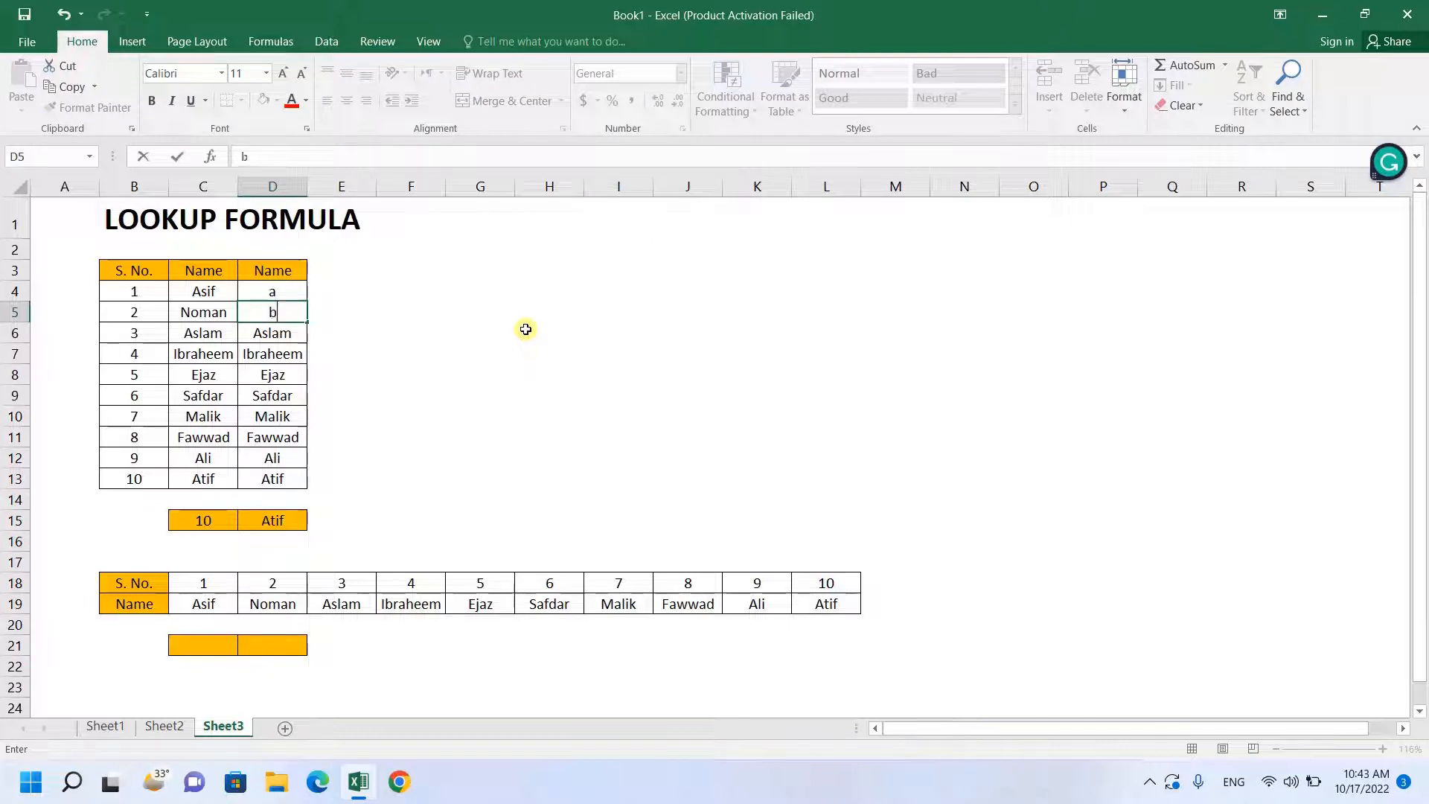
key(Return)
text(d)
key(Return)
text(g)
key(Return)
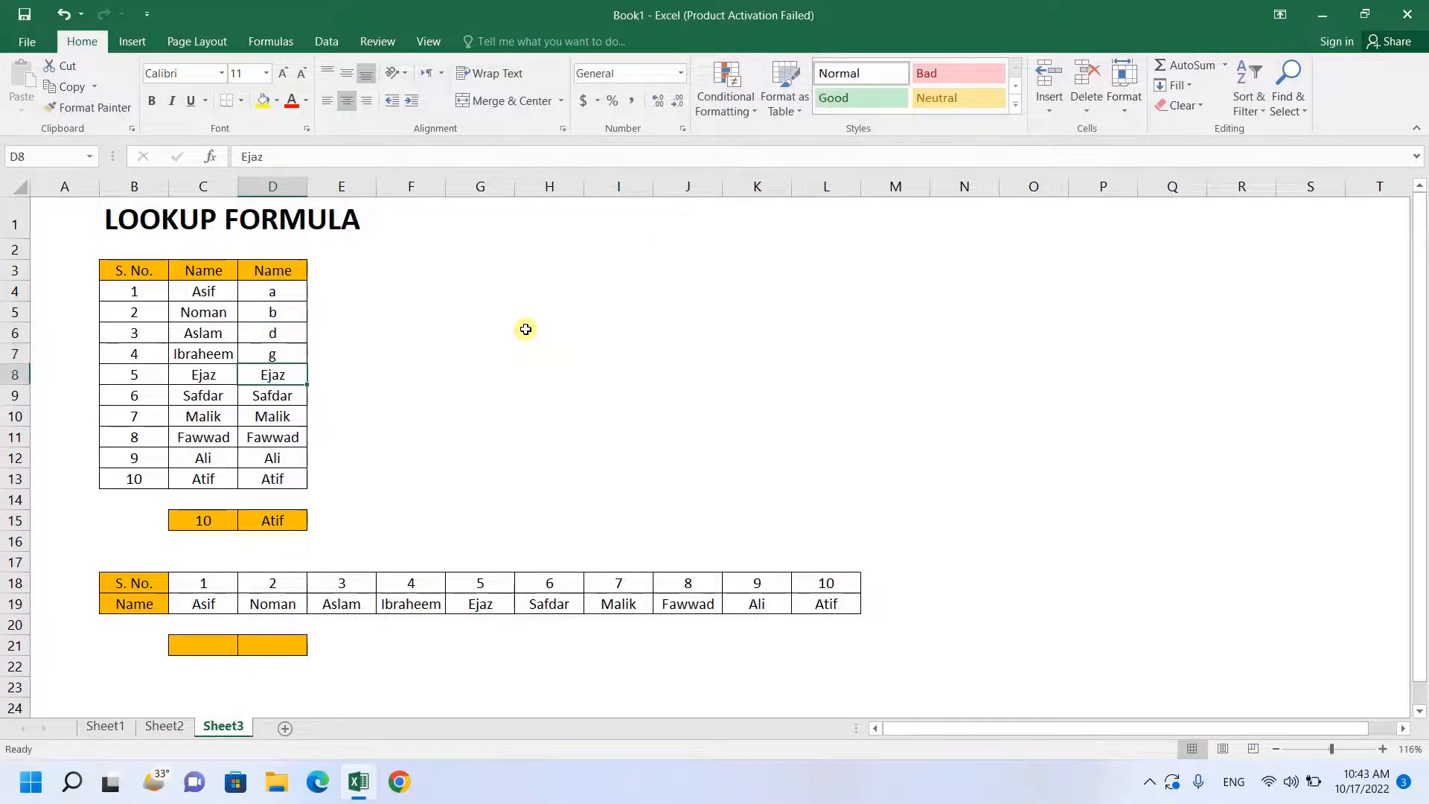
- Replace the remaining entries of the copied column, D8:D13, with hj, j, j, jk, k and g
text(hj)
key(Return)
text(j)
key(Return)
text(j)
key(Return)
text(jk)
key(Return)
text(k)
key(Return)
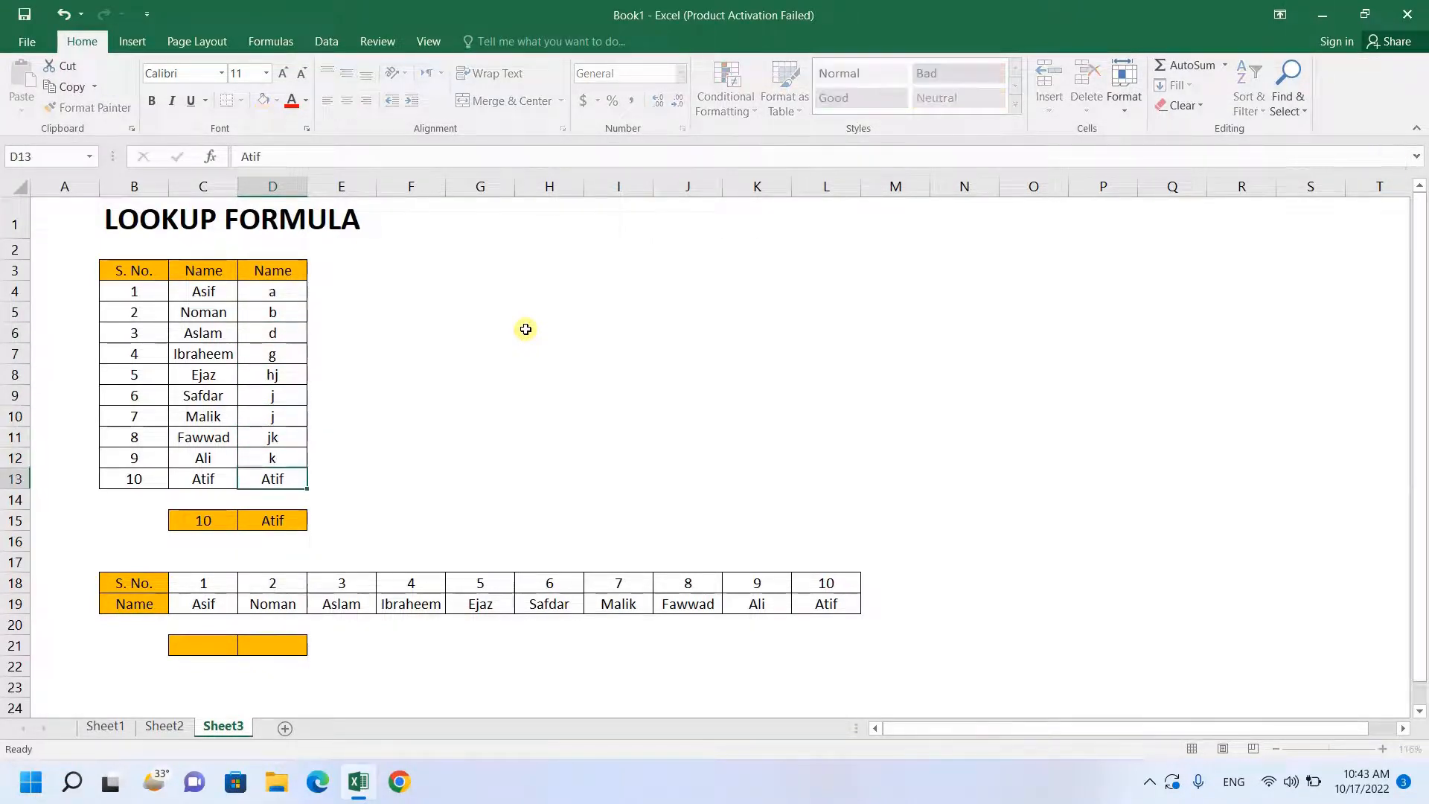
text(g)
key(Return)
- Start a new LOOKUP formula in D15 with C15 as the lookup value
key(Right)
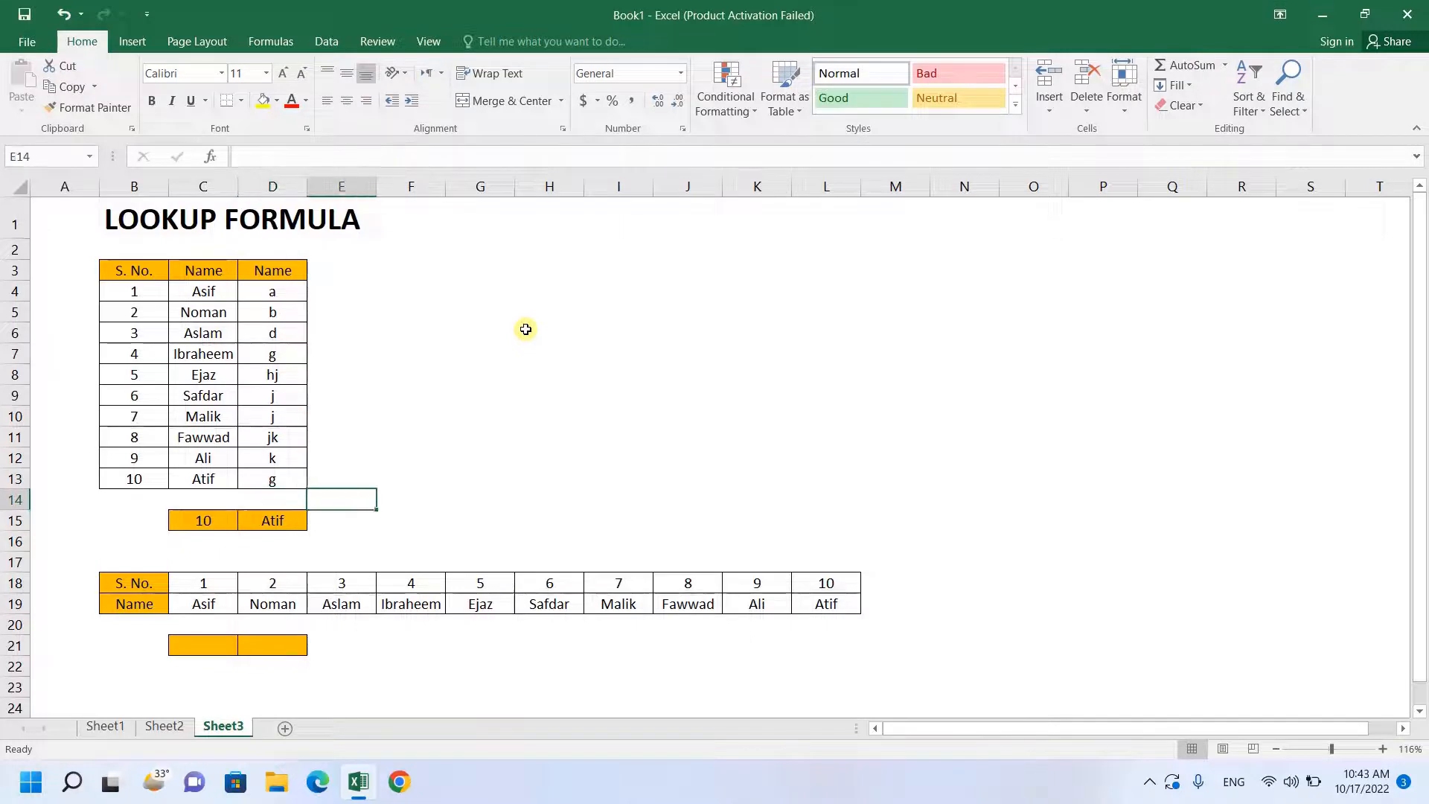
key(Down)
key(Left)
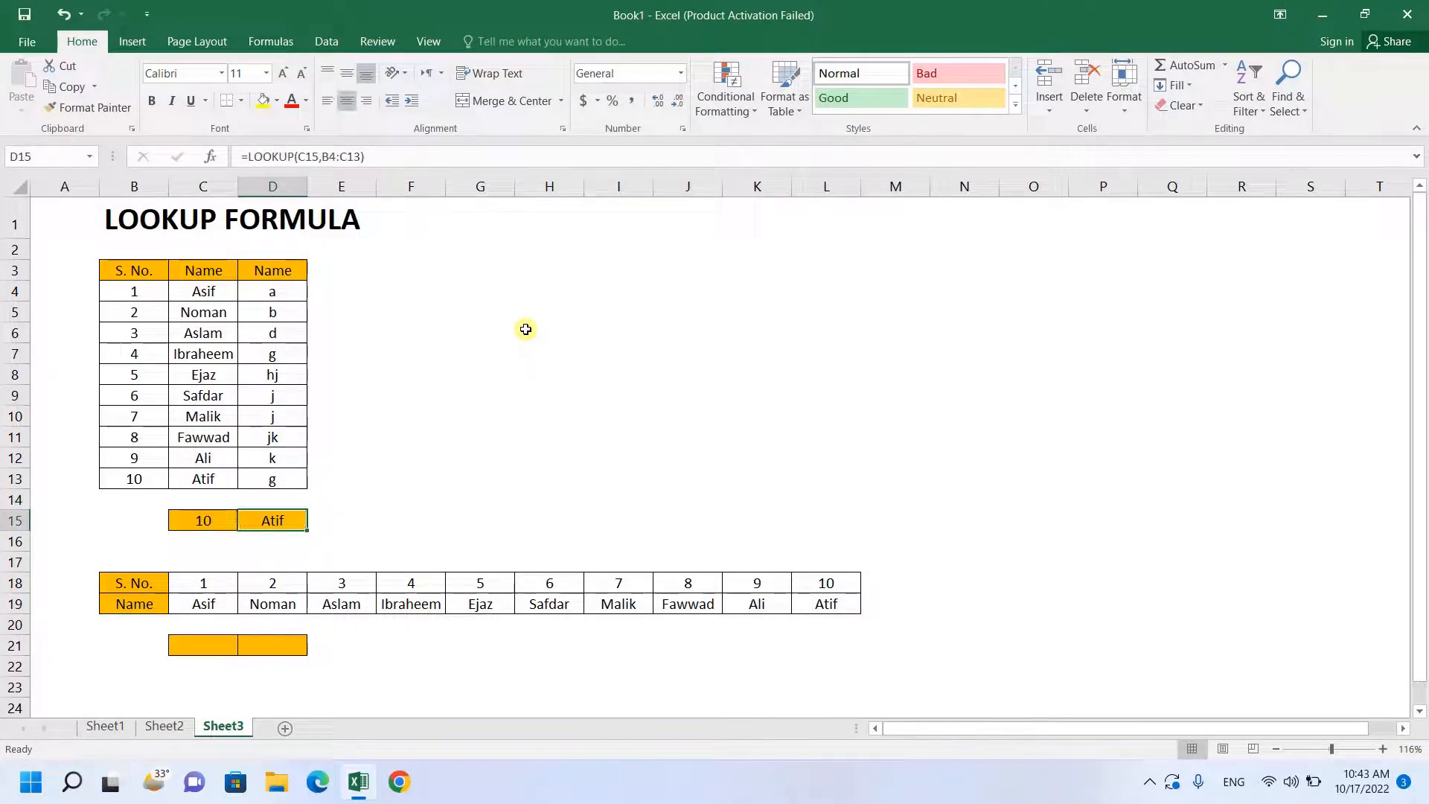
text(=loo)
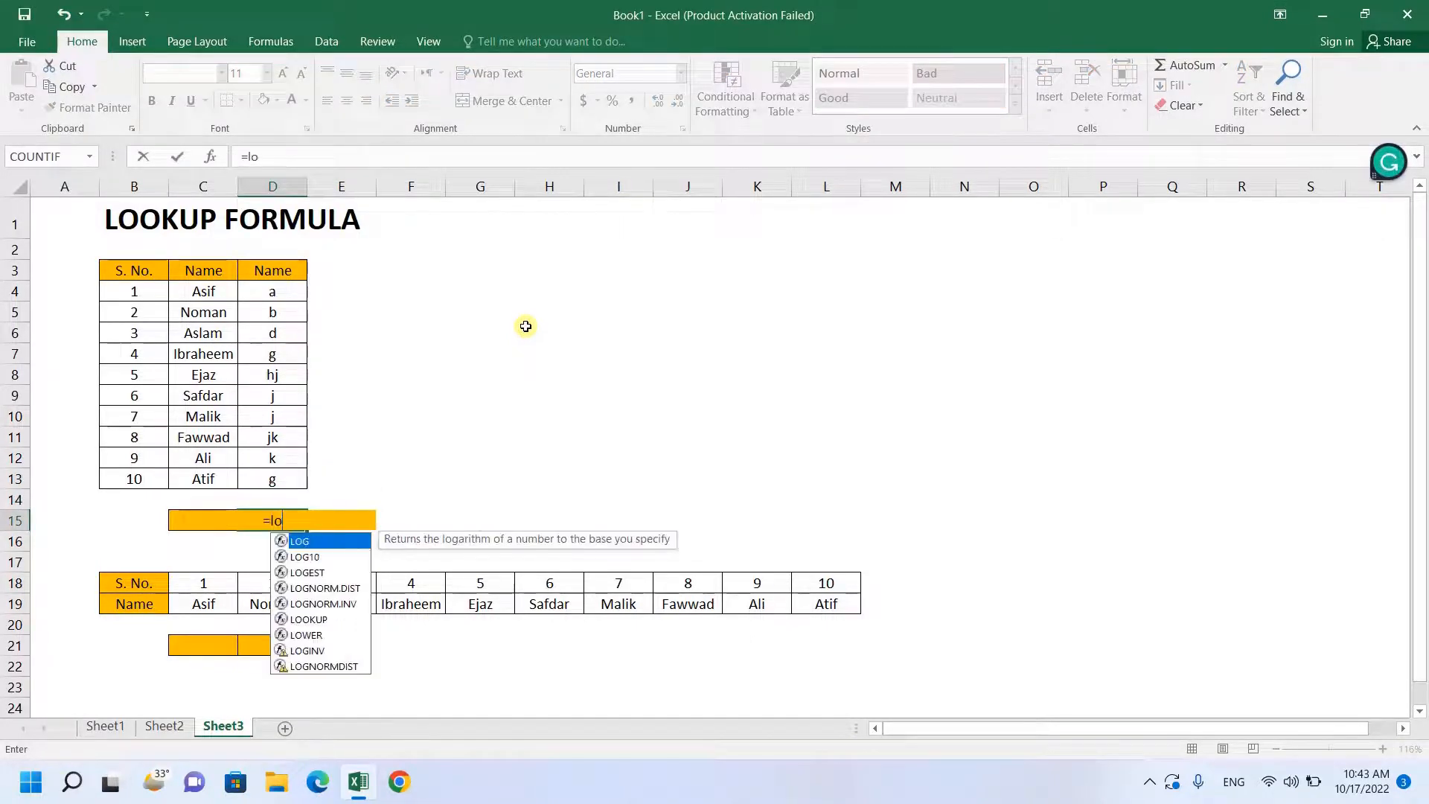
key(Tab)
key(Left)
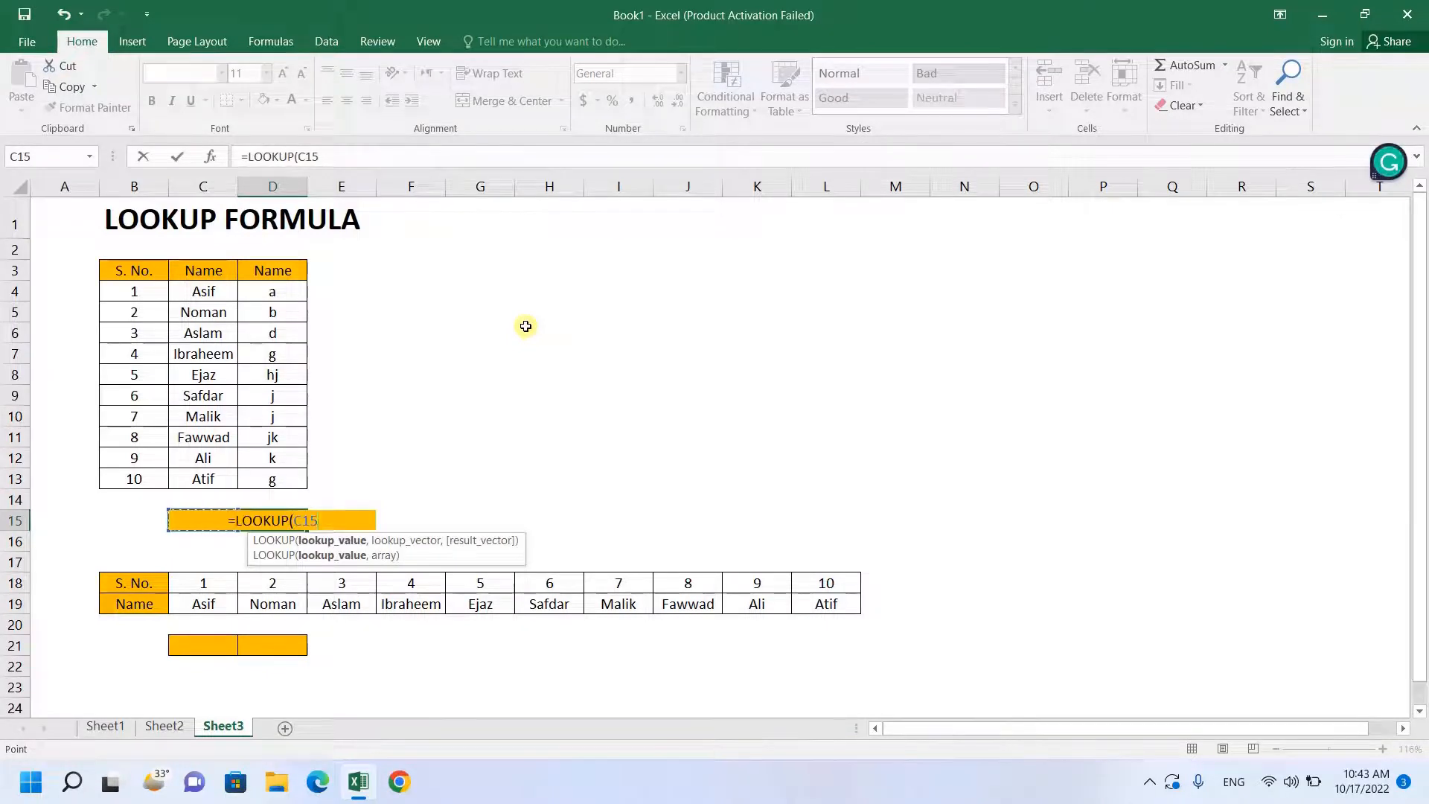
- Complete the LOOKUP formula with the three-column array B4:D13
text(,)
key(Left)
key(Up)
key(Up)
key(Up)
key(Up)
key(Up)
key(Up)
key(Up)
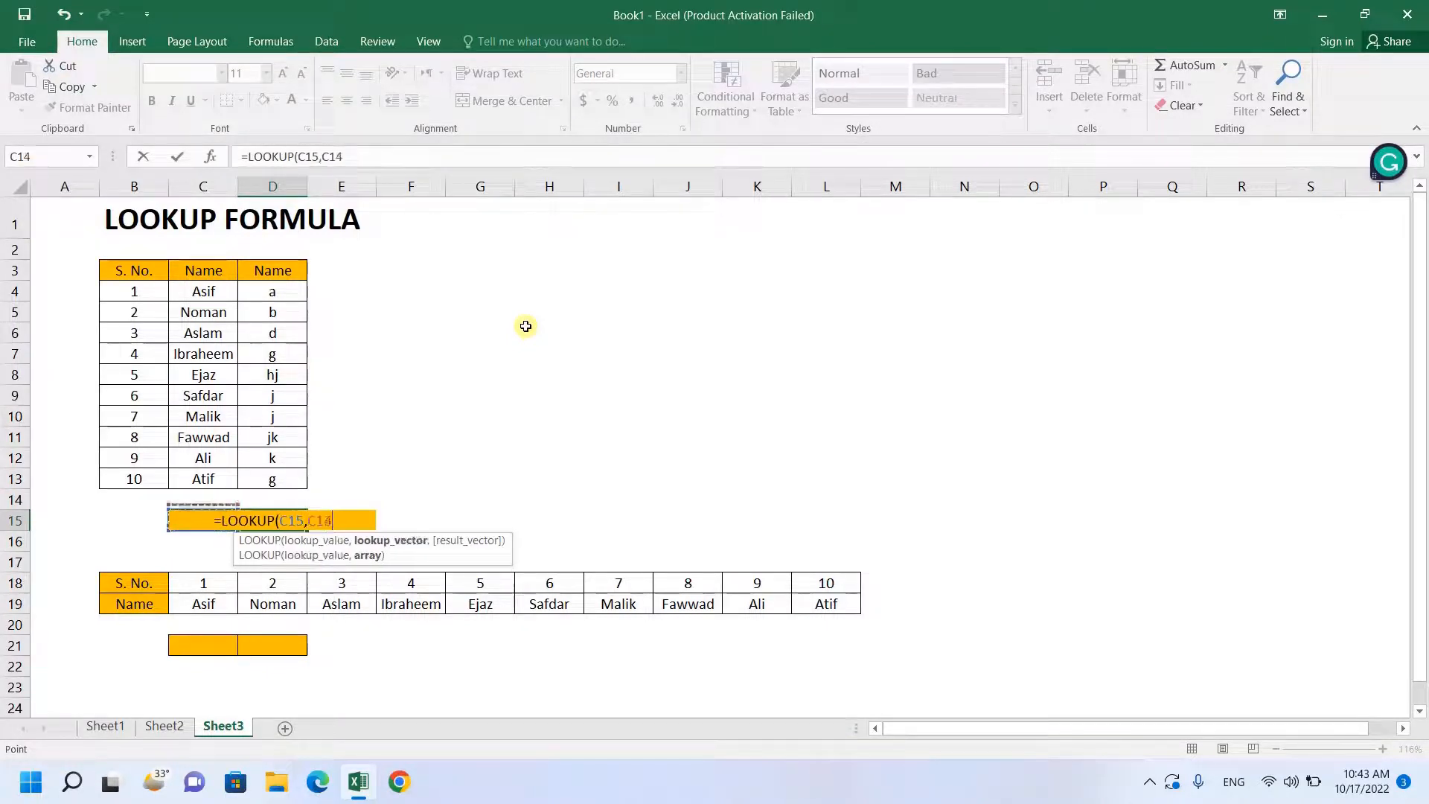
key(Up)
key(Up)
key(Up)
key(Up)
key(Left)
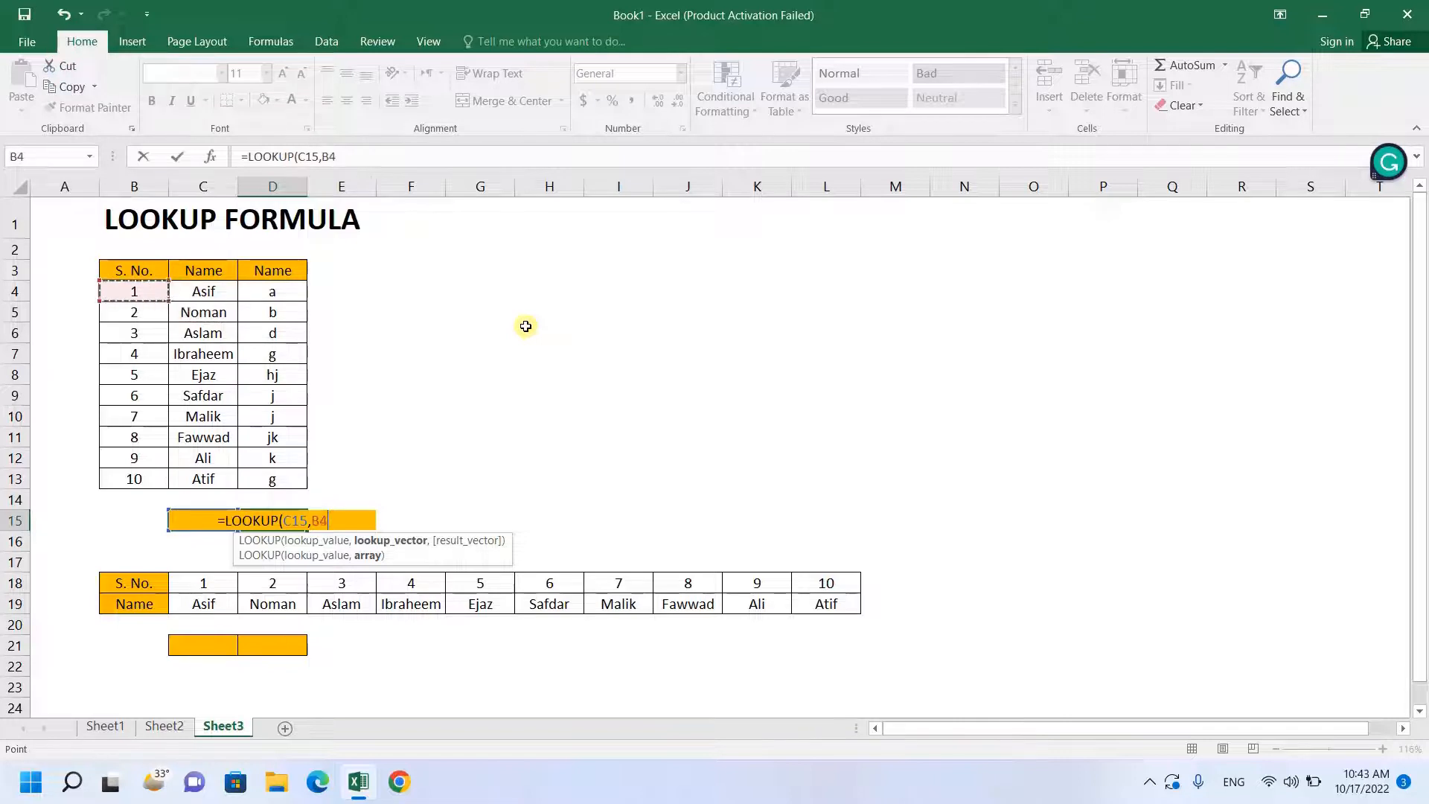
key(shift+Right)
key(shift+Right)
key(ctrl+shift+Down)
key(Return)
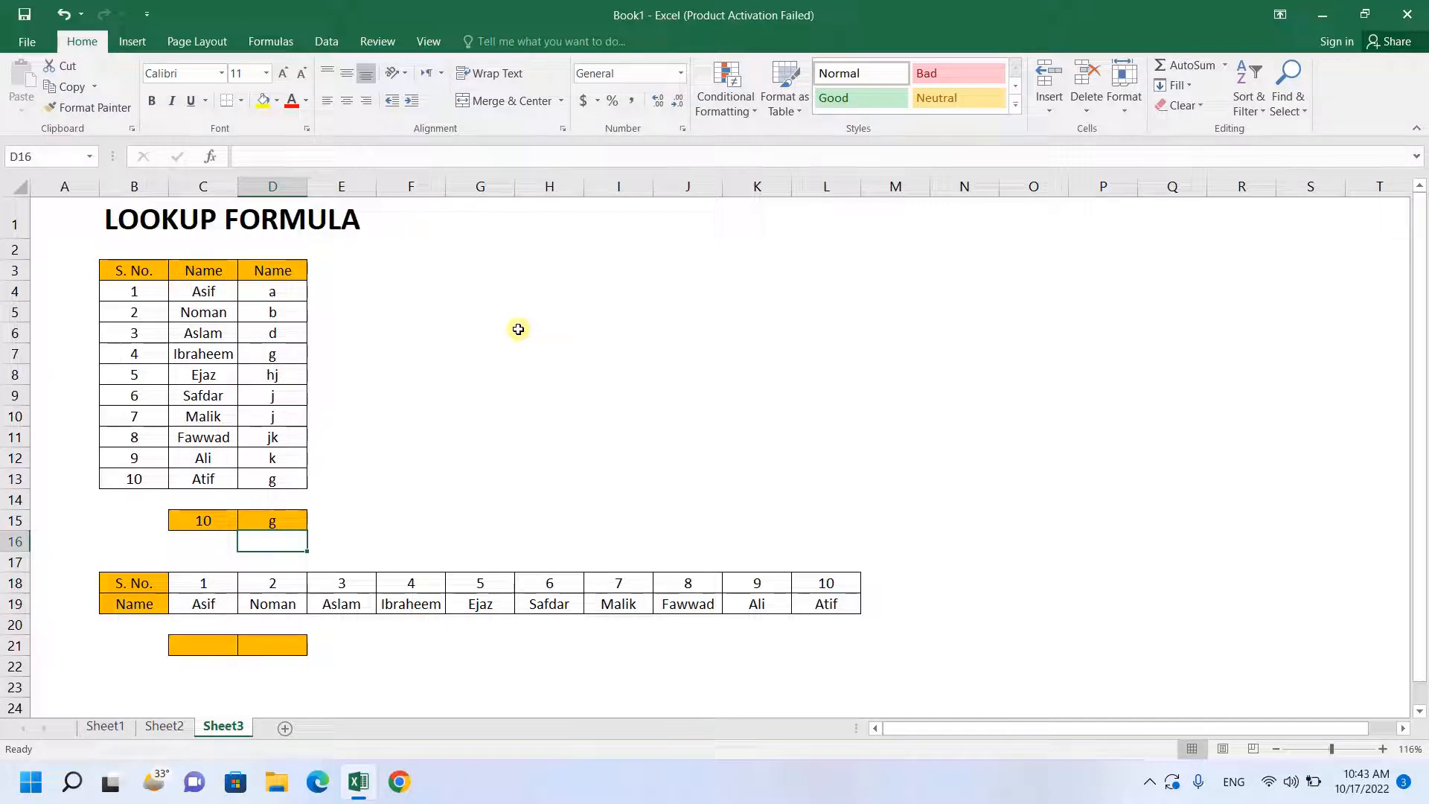
- Compare the lookup result with the table row for serial number 10, B13:D13
click(132, 477)
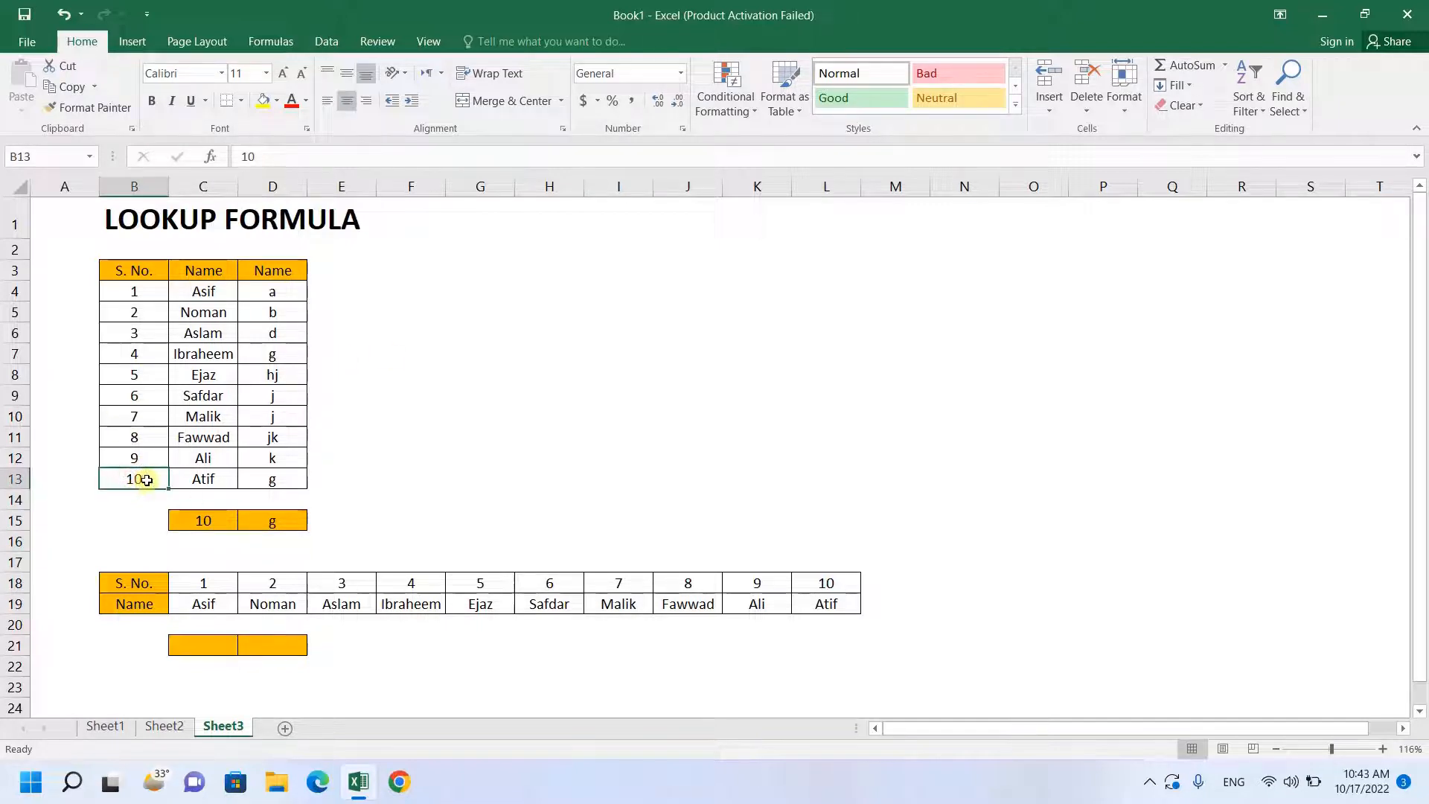
drag(147, 480, 276, 481)
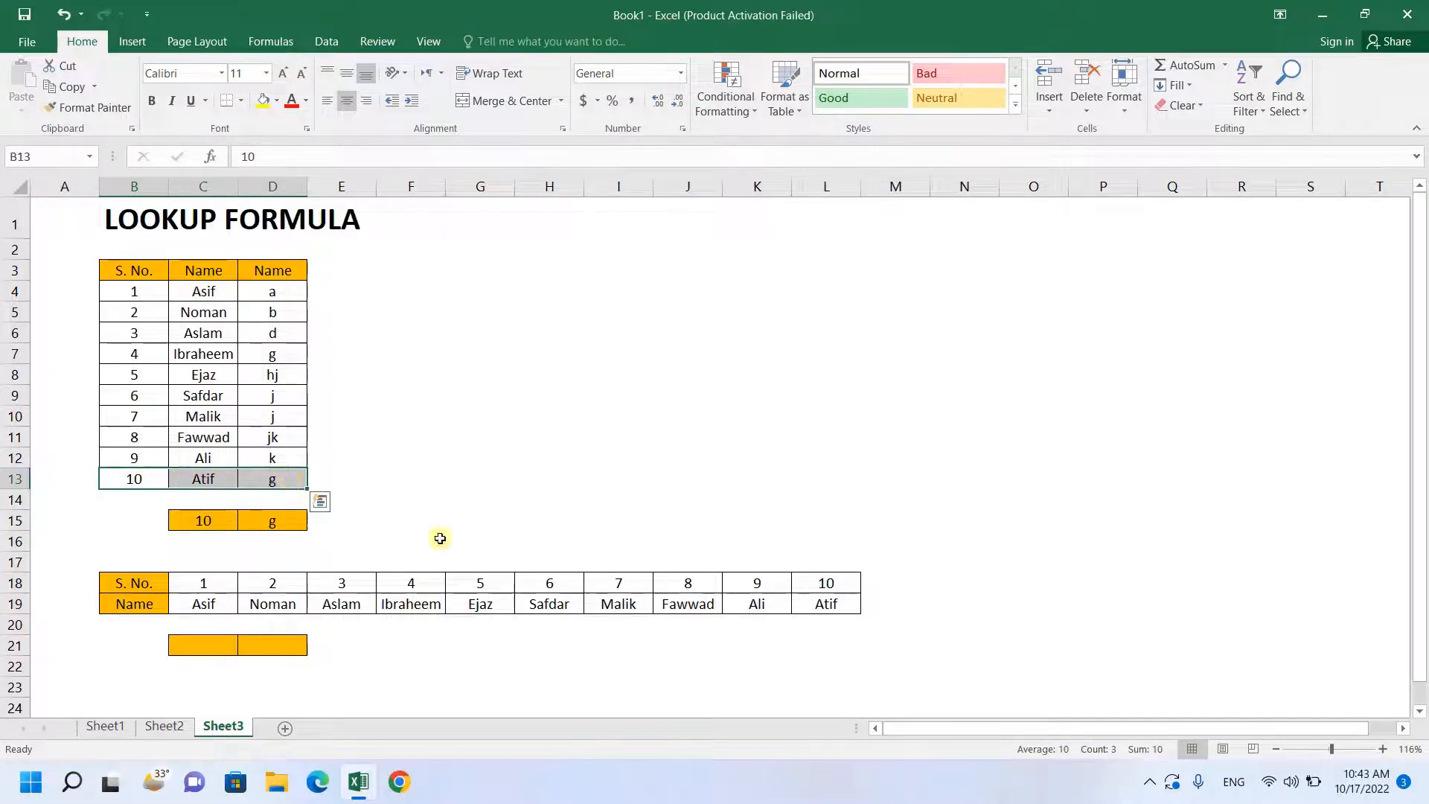
click(558, 373)
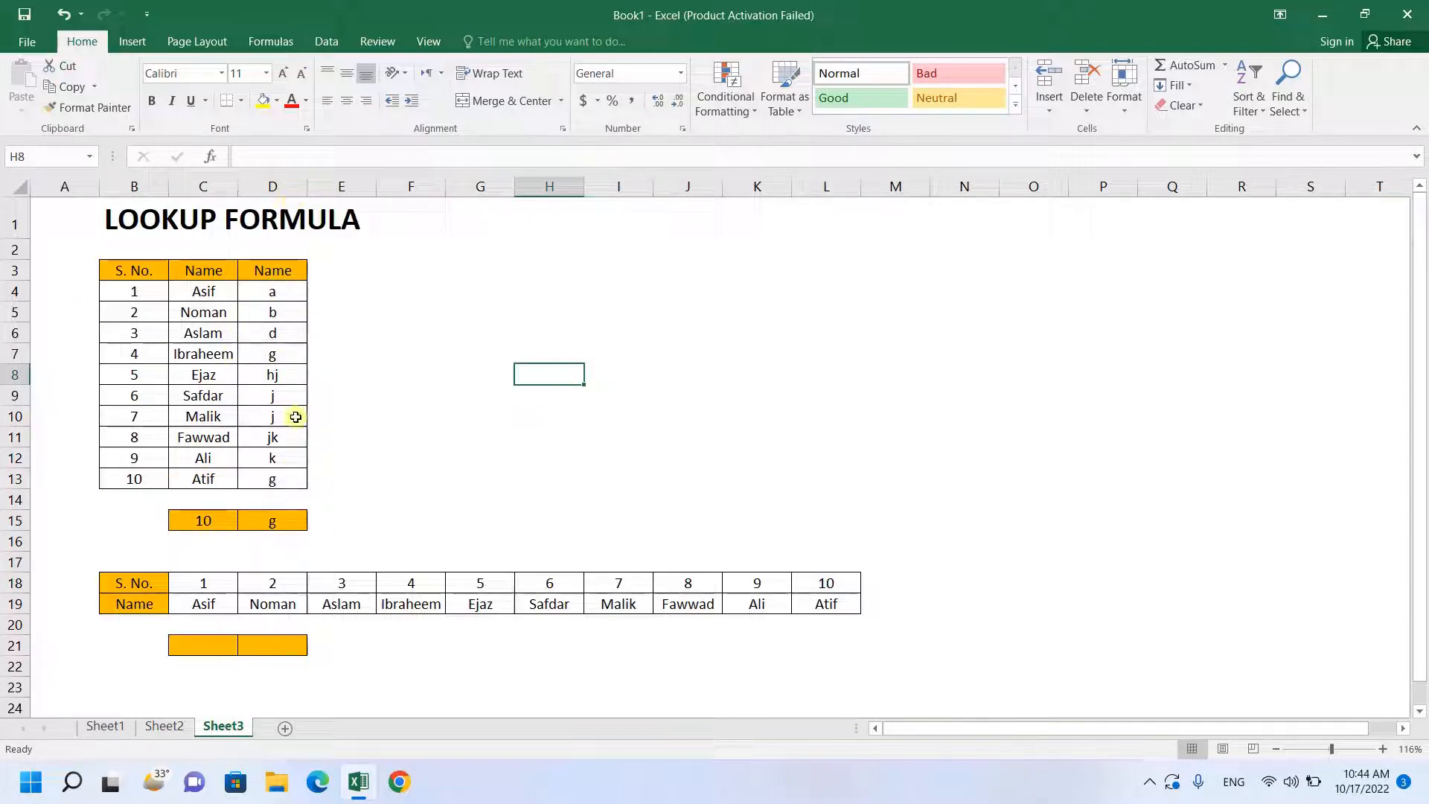
- Undo the edits and the insertion of the third column in the vertical table, leaving only S. No. and Name
click(280, 480)
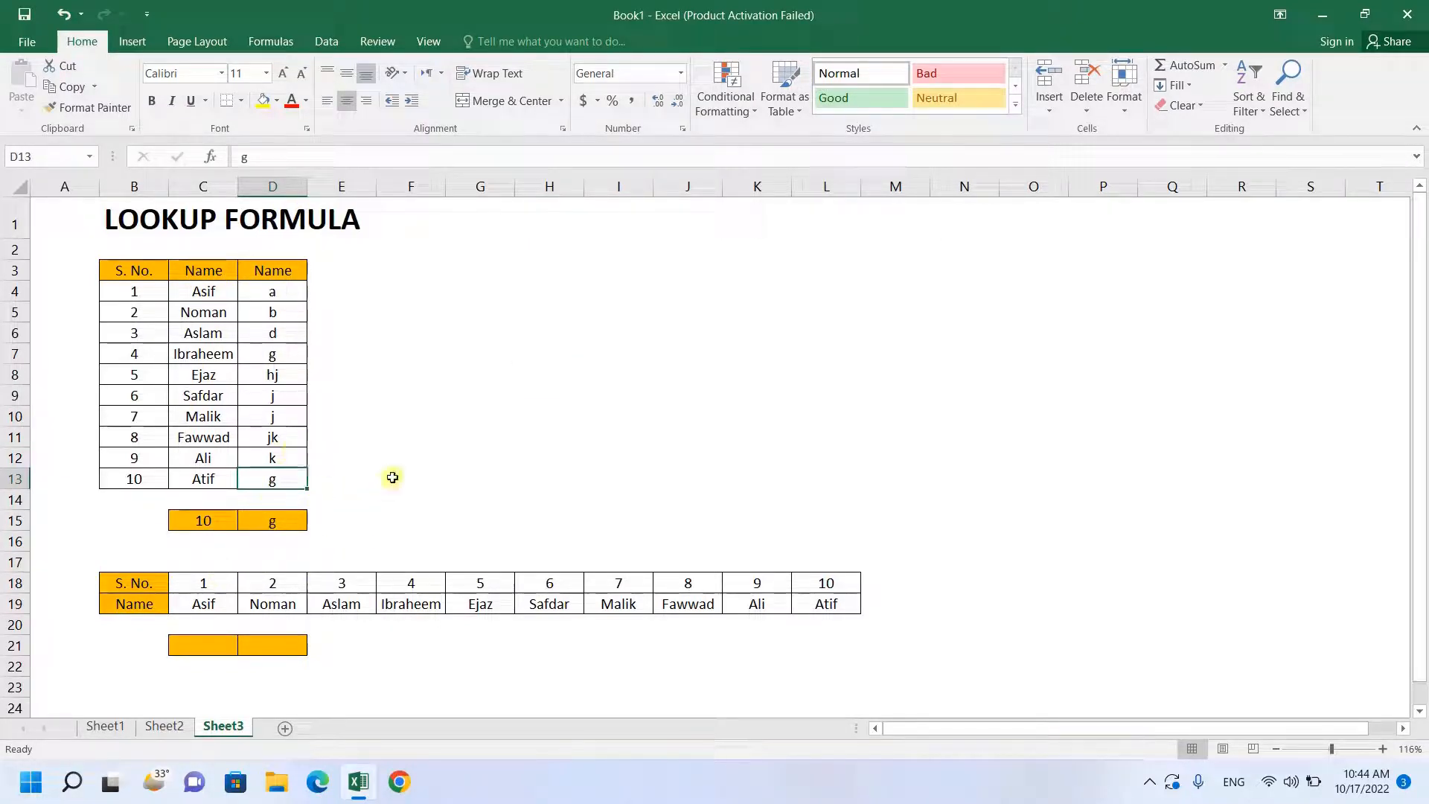
click(357, 487)
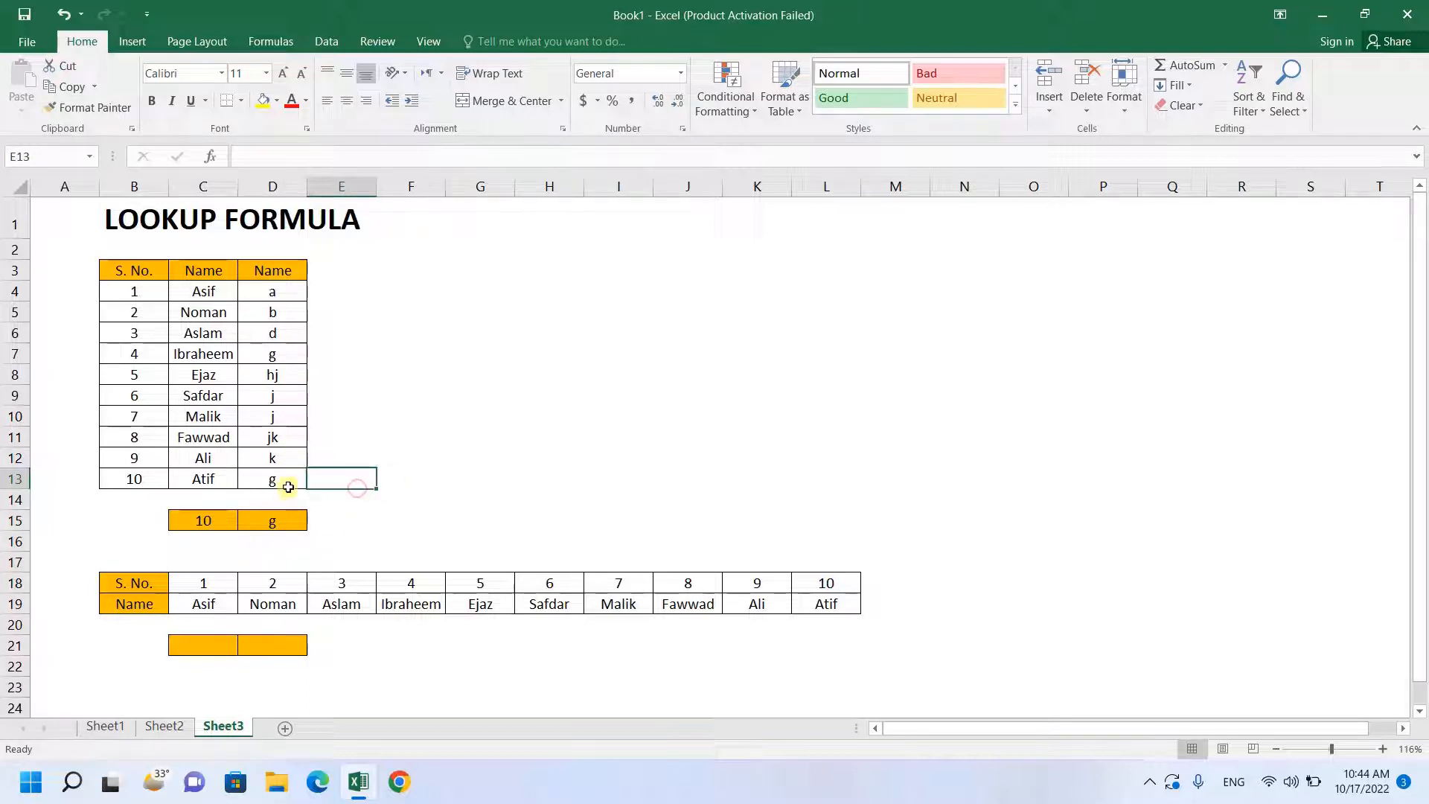
key(ctrl+z)
key(ctrl+z)
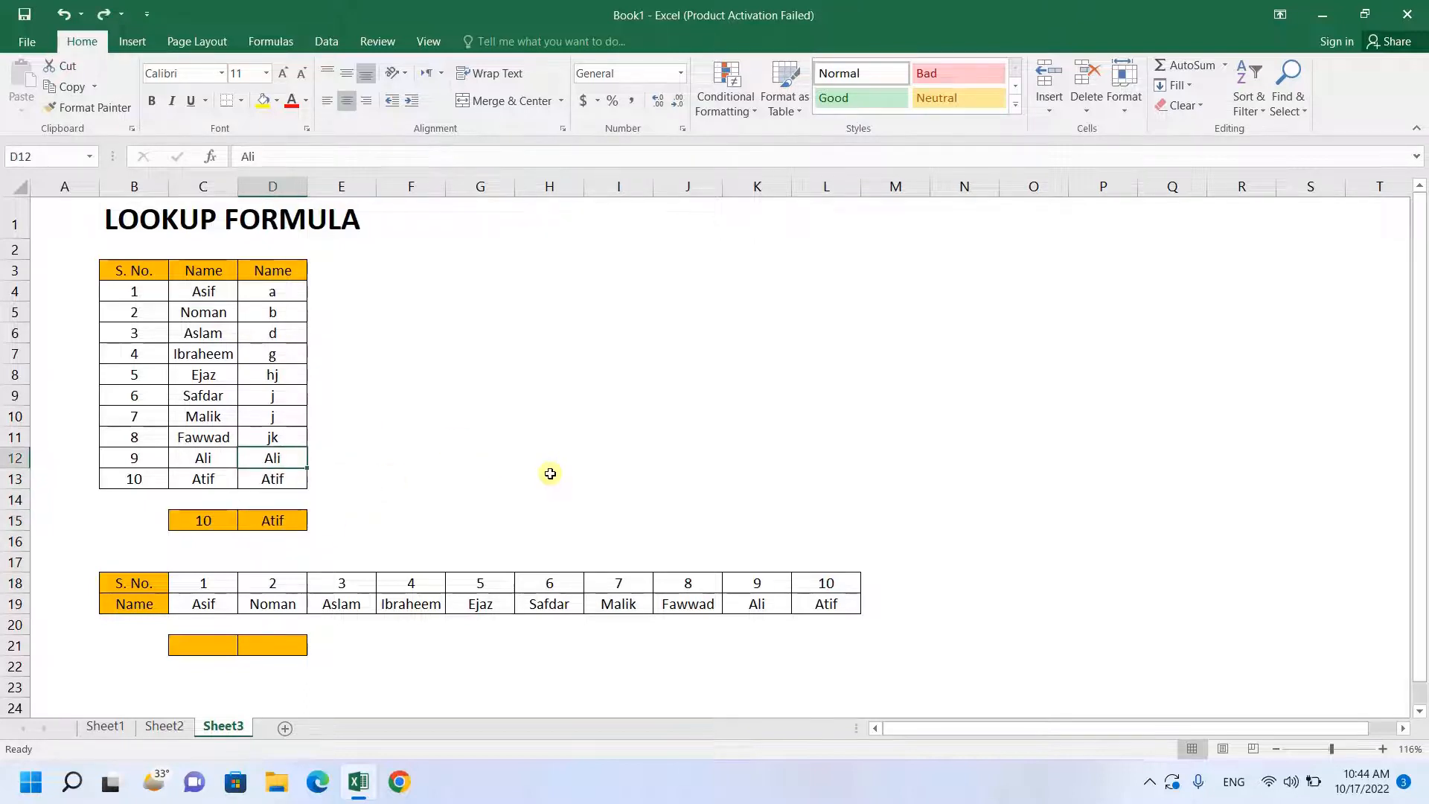
key(ctrl+z)
key(ctrl+z)
key(ctrl+z)
key(ctrl+z)
key(ctrl+z)
key(ctrl+z)
key(ctrl+z)
key(ctrl+z)
key(ctrl+z)
key(ctrl+z)
click(550, 477)
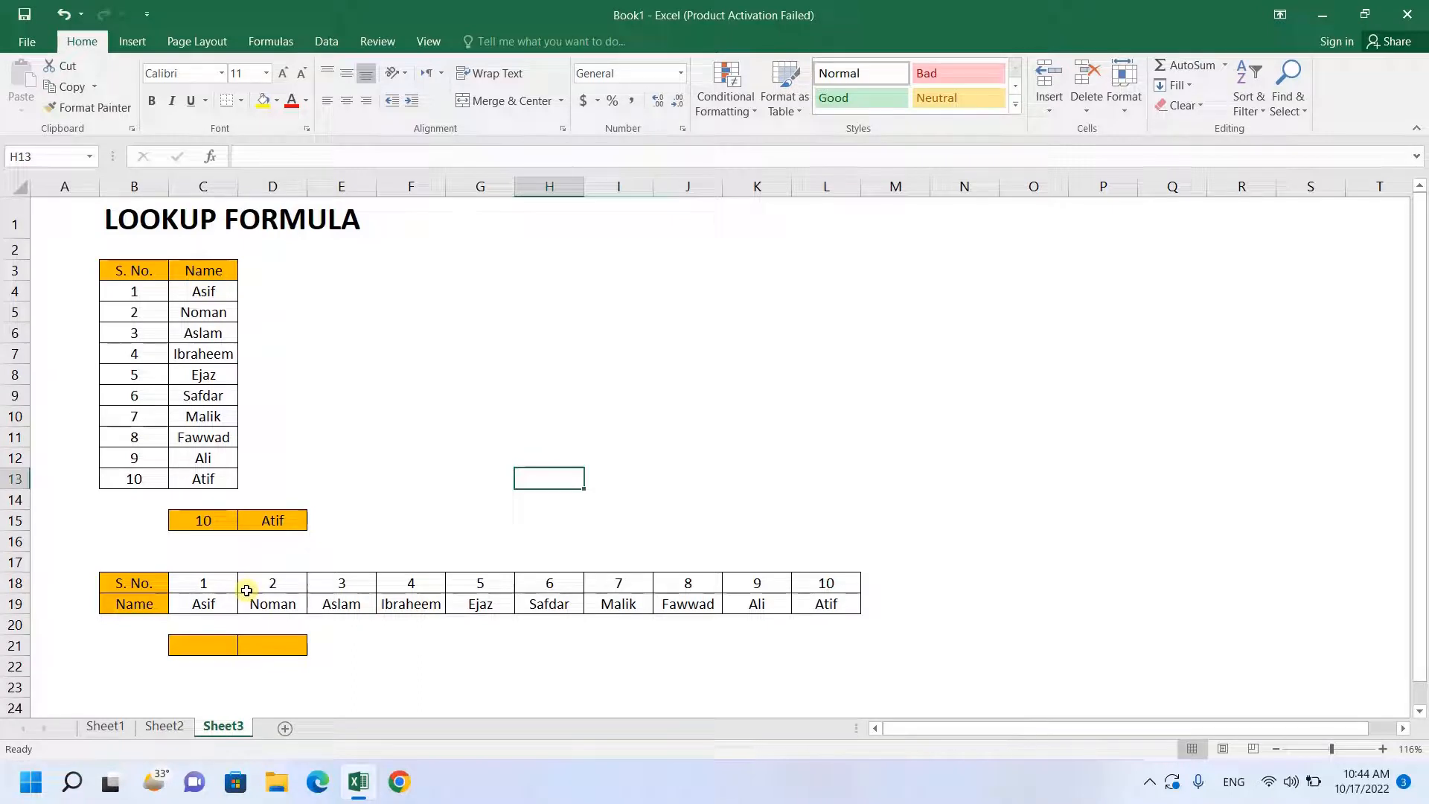
drag(112, 271, 220, 478)
click(364, 445)
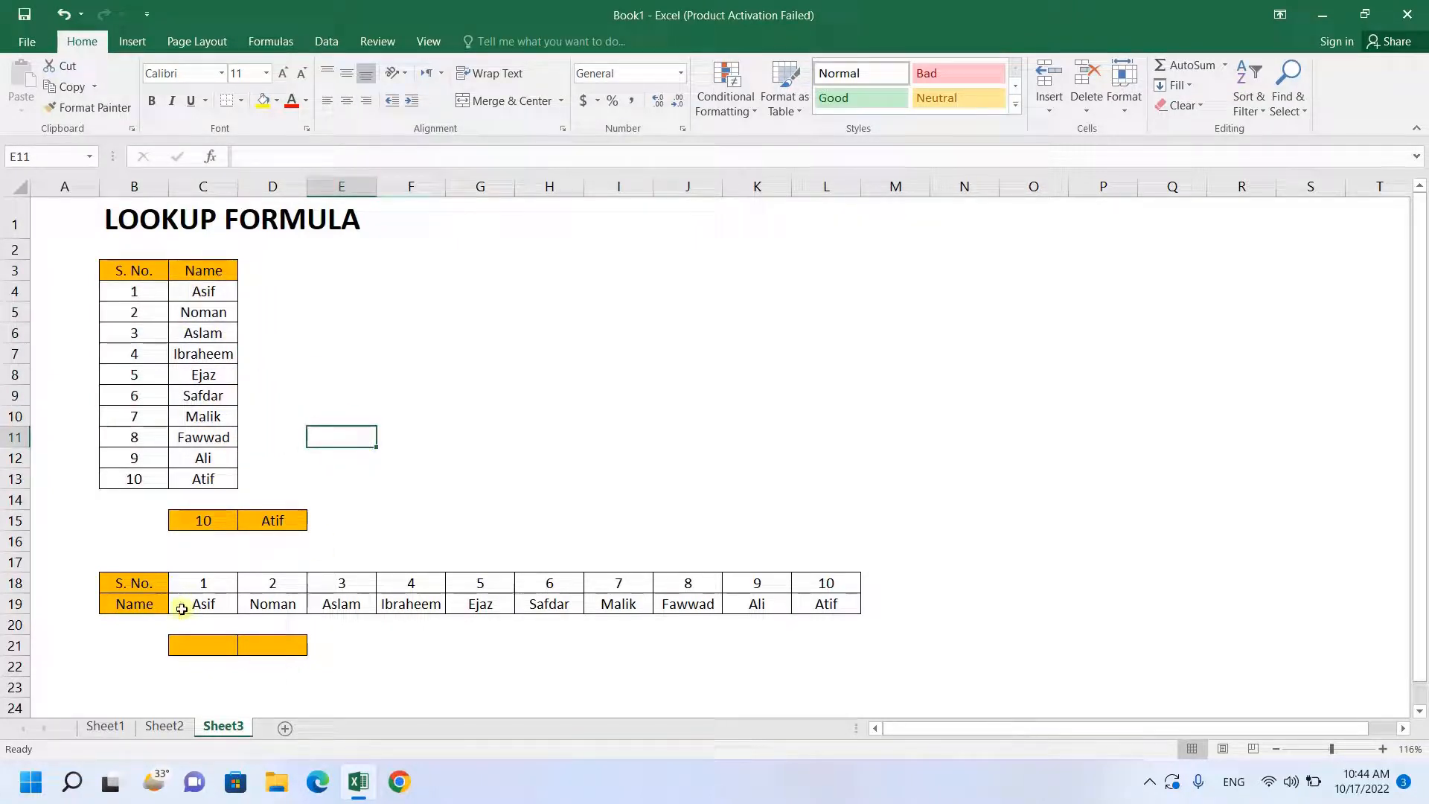
- Enter a LOOKUP formula in D21 with C21 as the lookup value and the horizontal table C18:L19 as the array
click(260, 645)
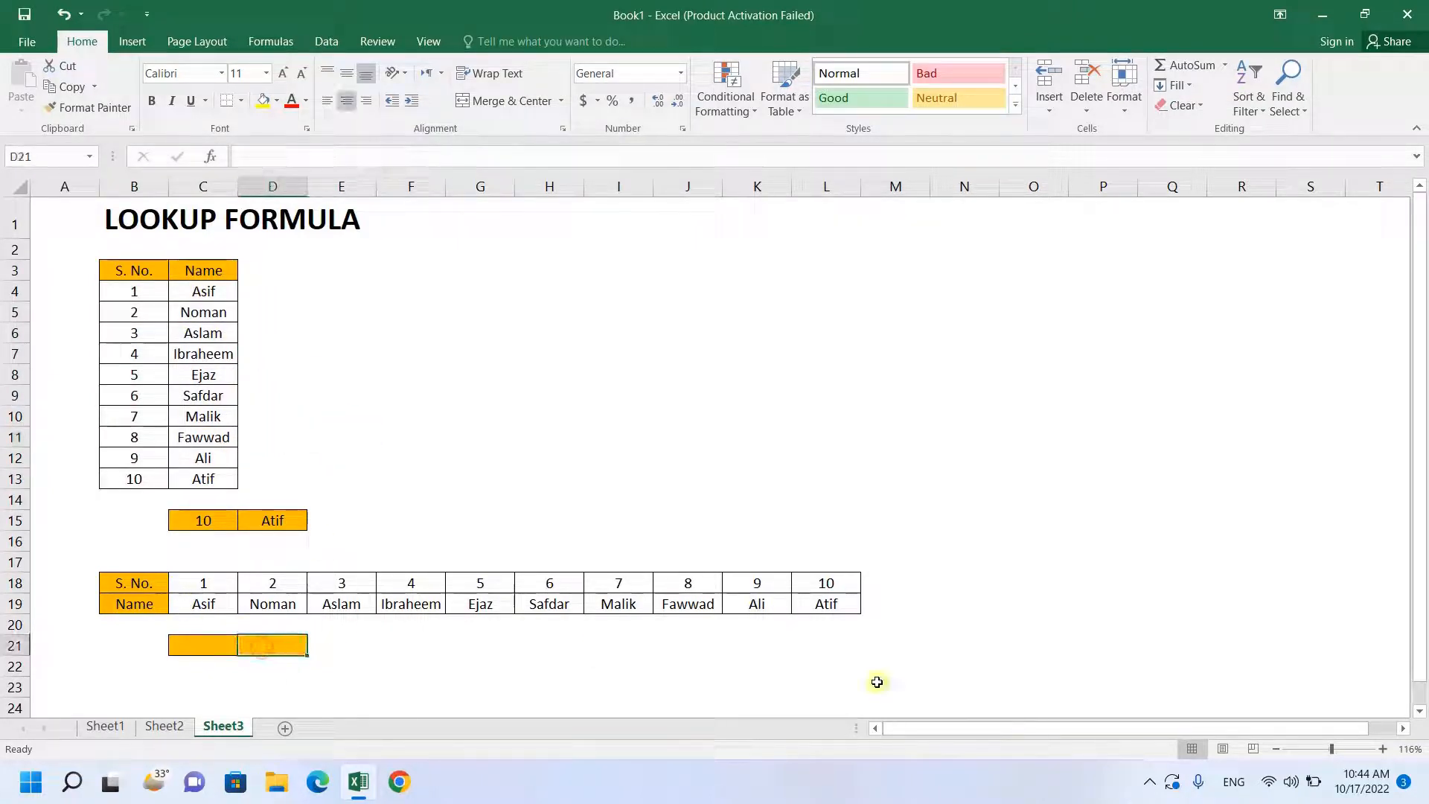
text(=LOOKUP()
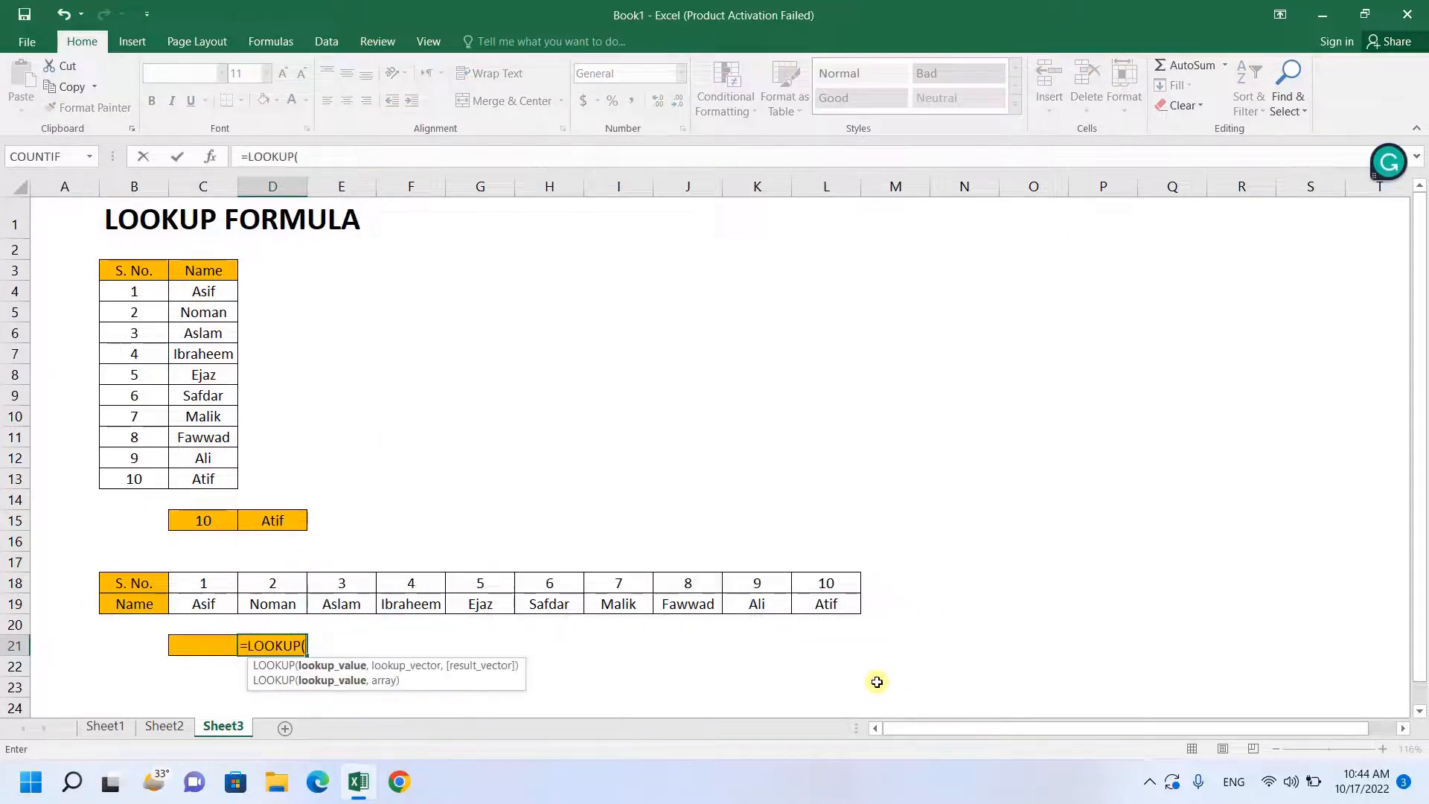
key(Left)
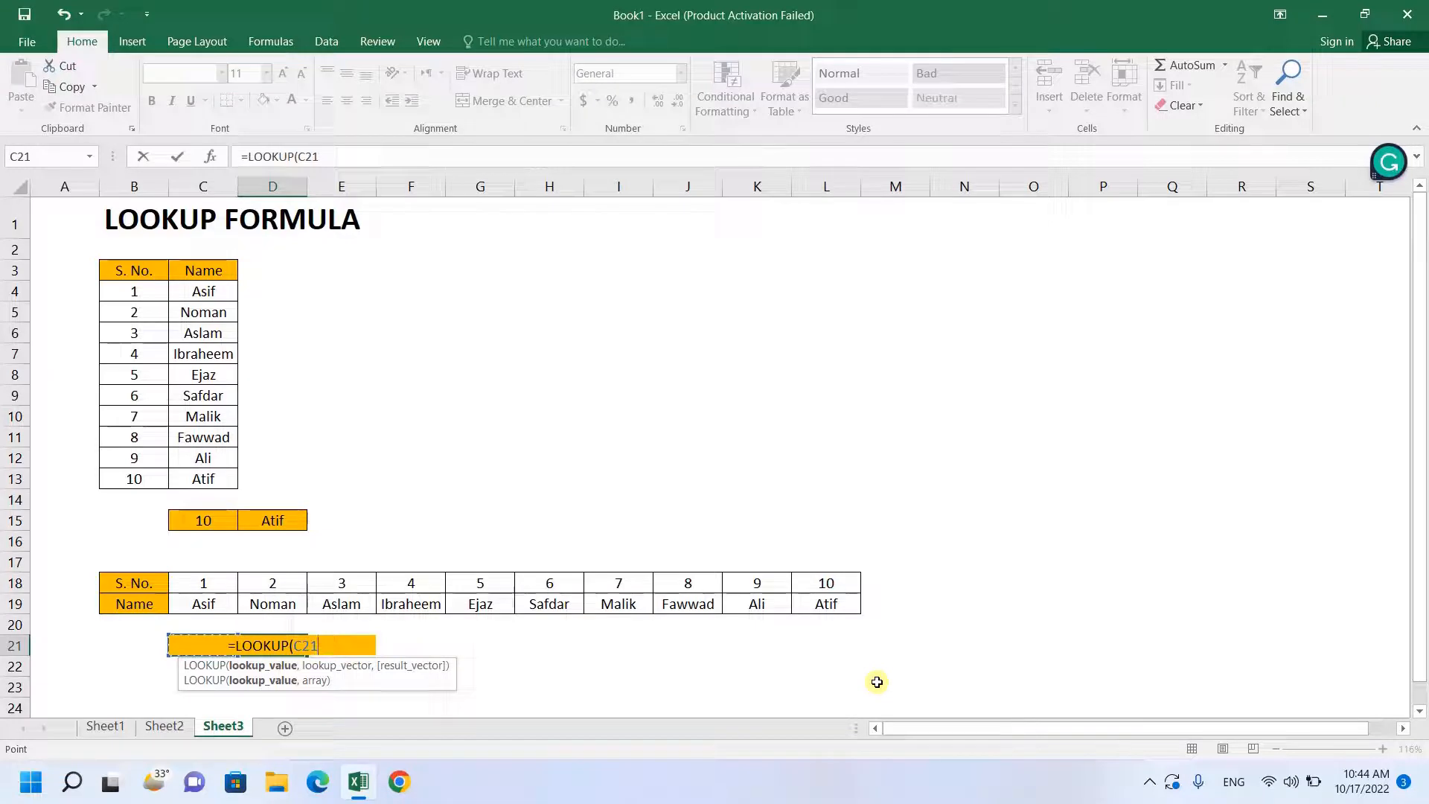
text(,)
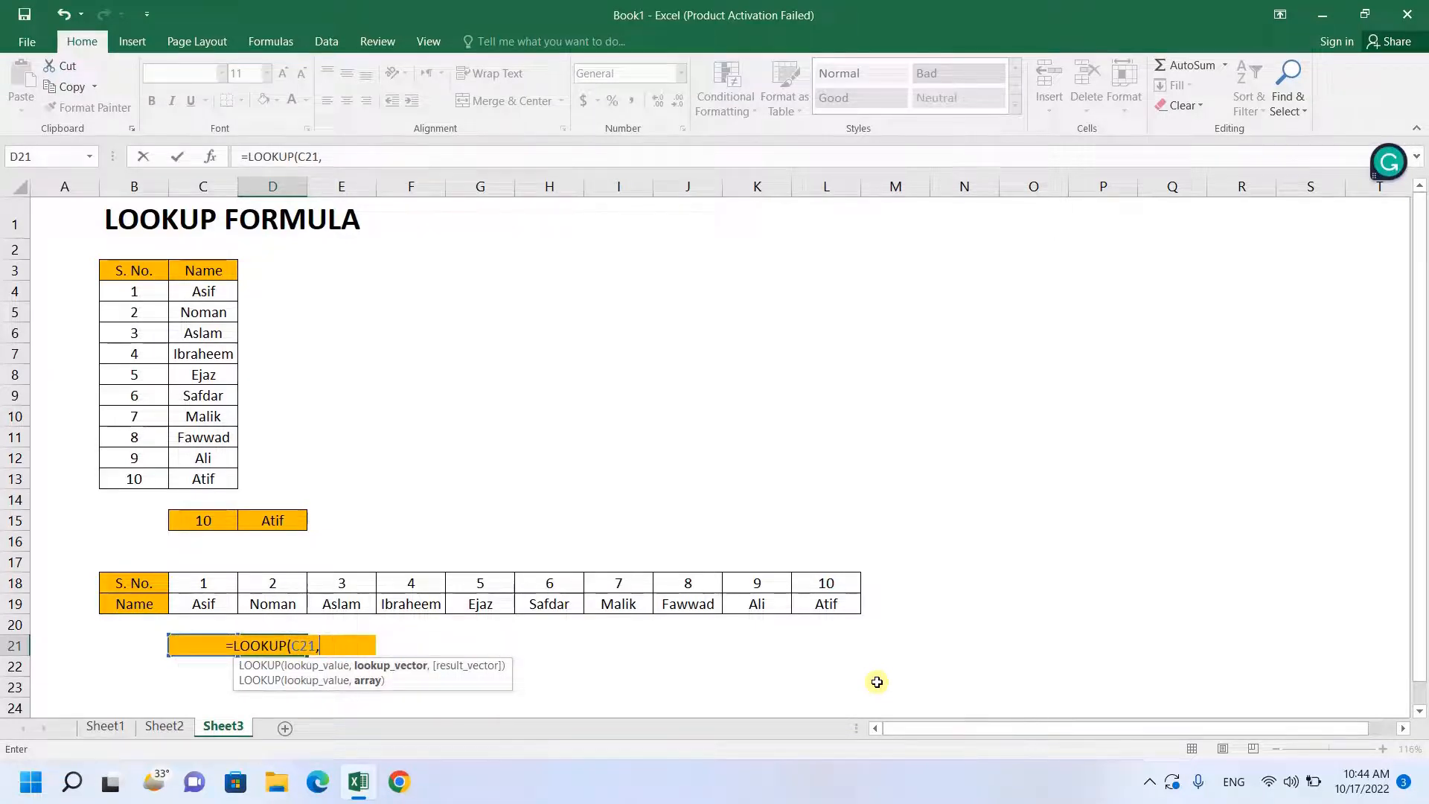
key(Left)
key(Up)
key(Up)
key(shift+Up)
key(ctrl+shift+Right)
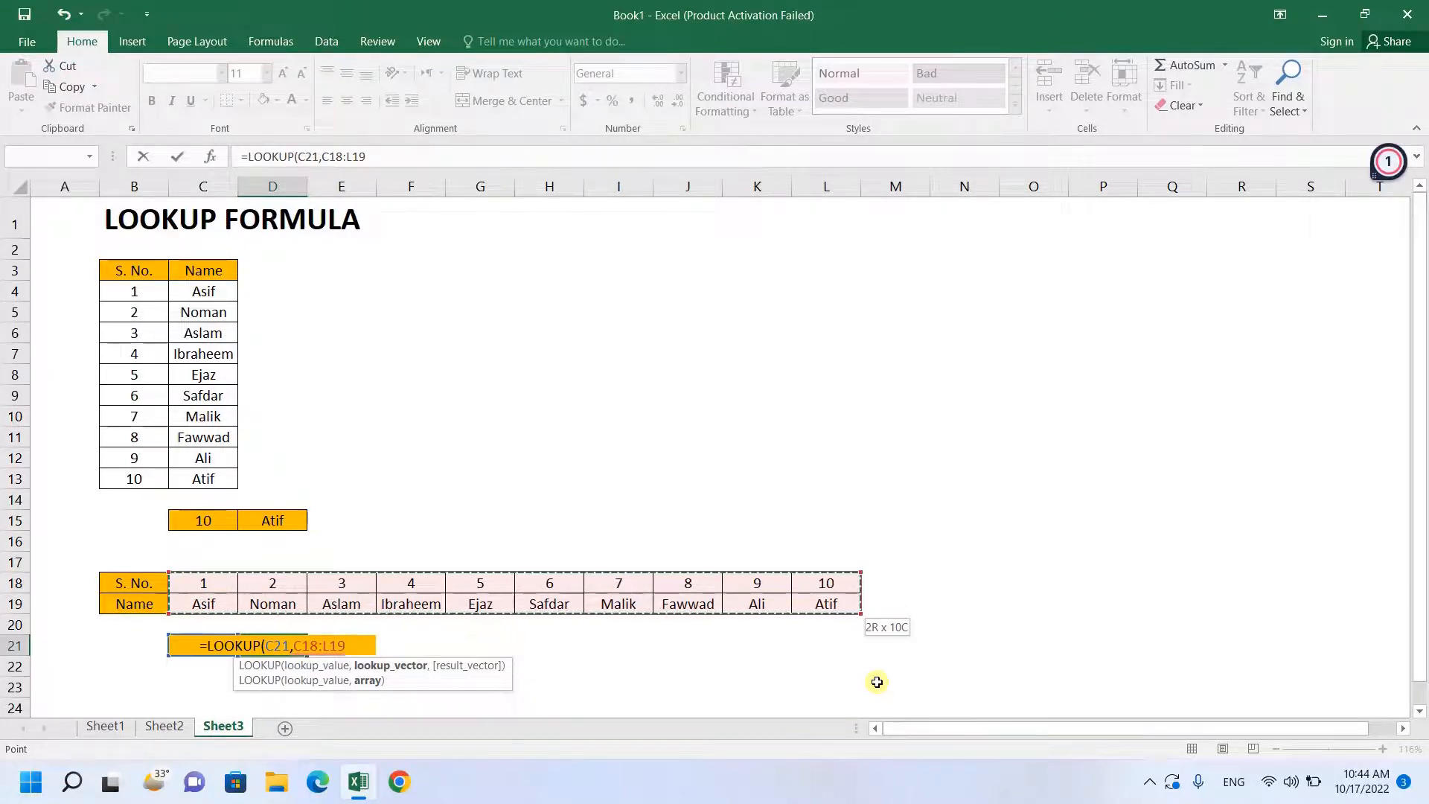
key(Return)
- Test the horizontal lookup by entering the serial numbers 1 and 10 in C21
key(Left)
key(Up)
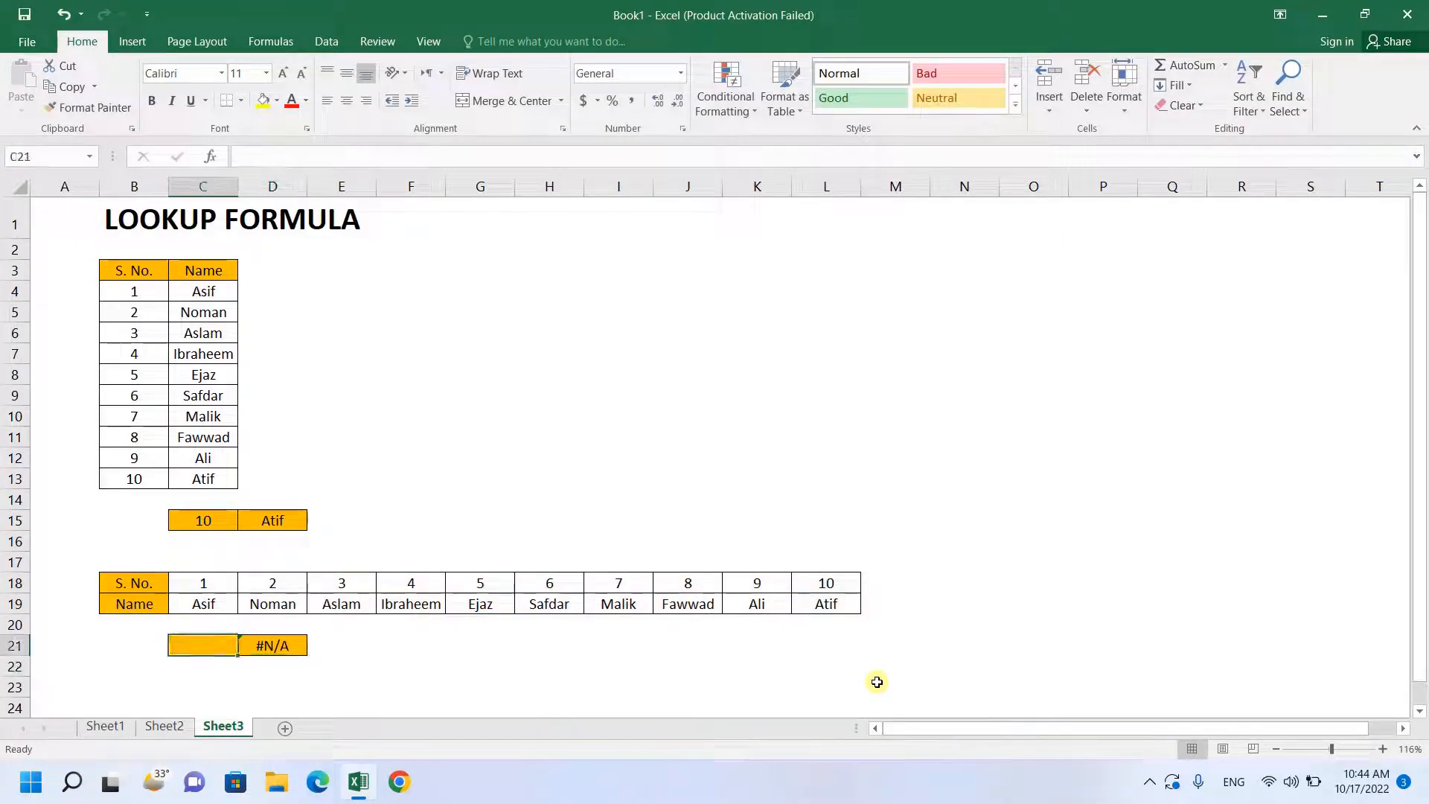
key(F2)
text(1)
key(Return)
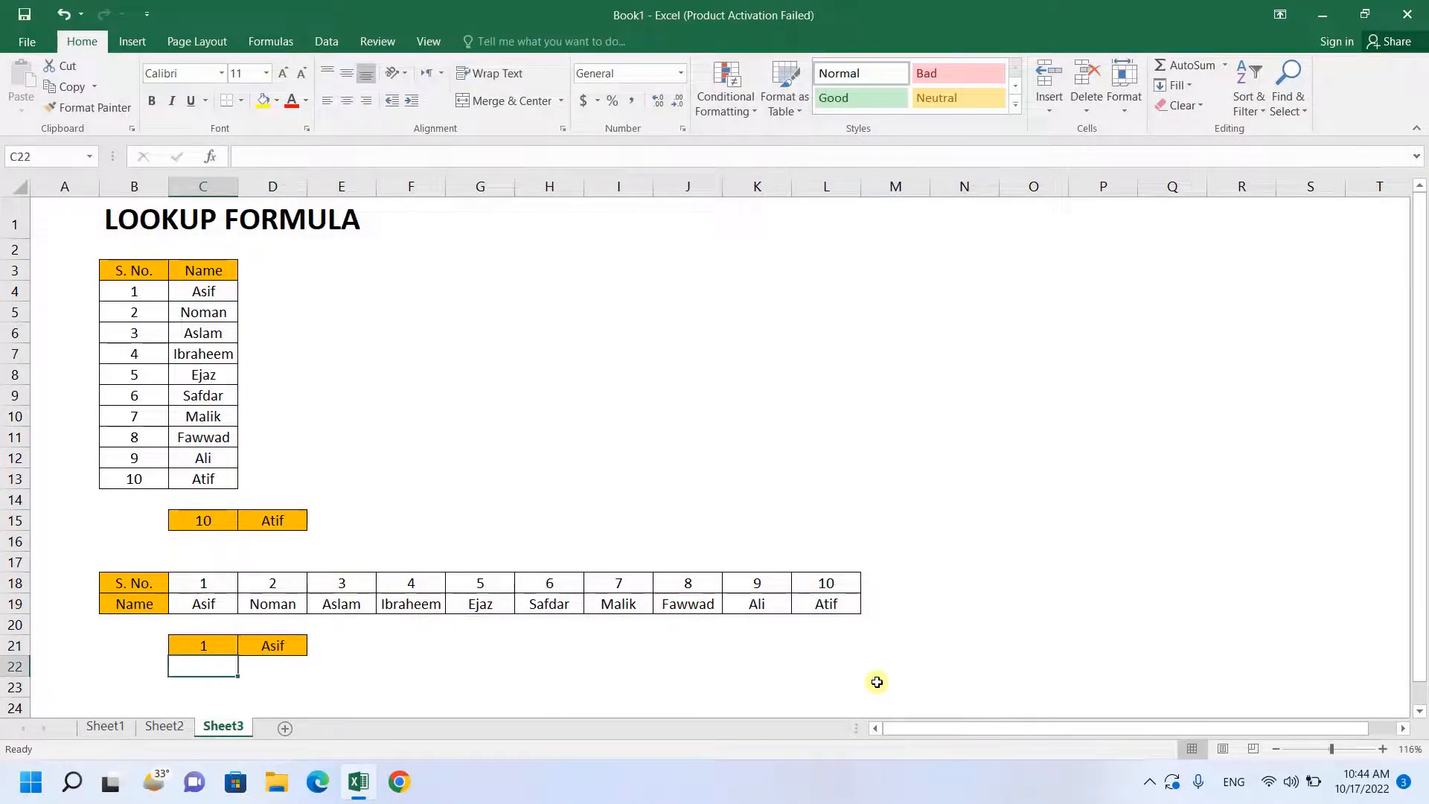
key(Up)
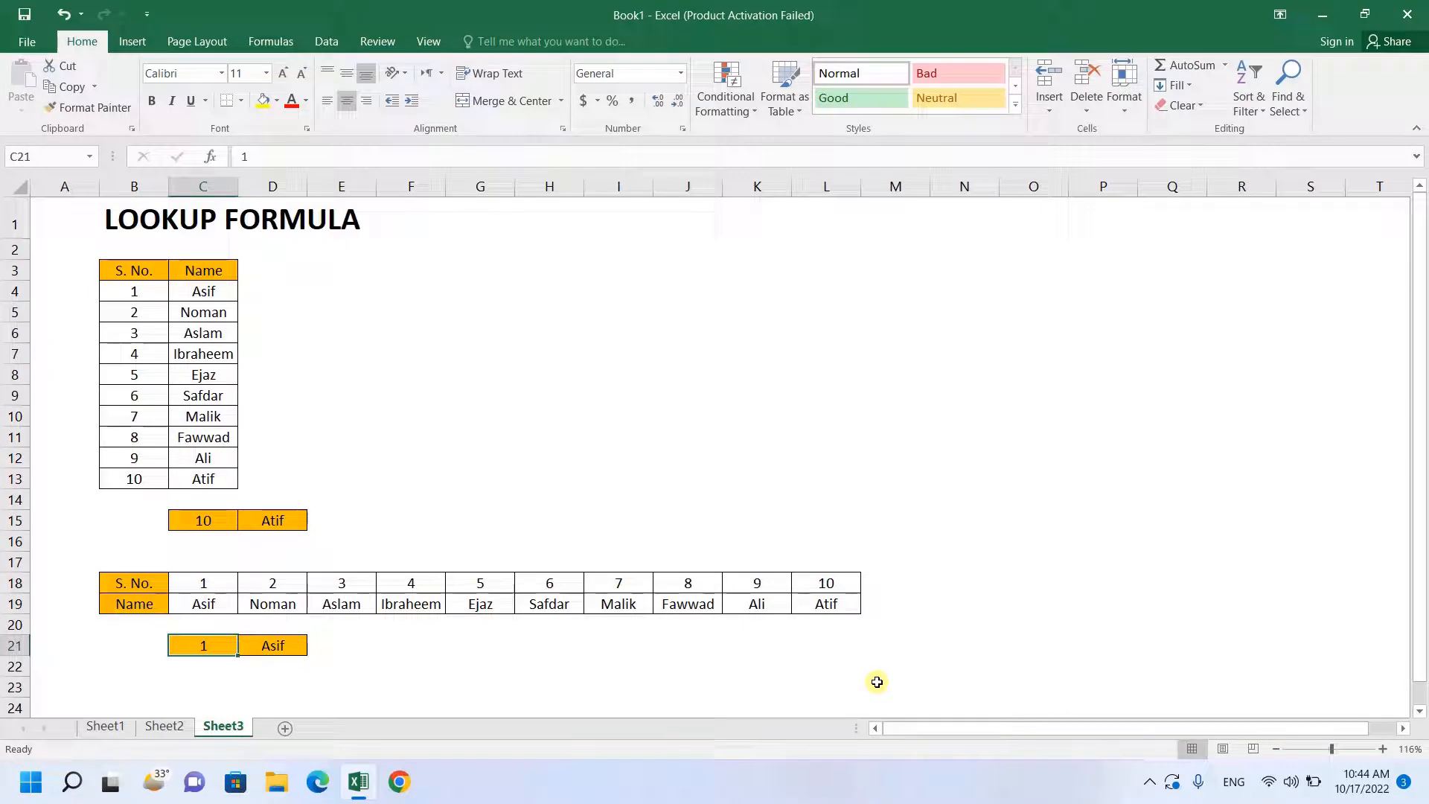
text(10)
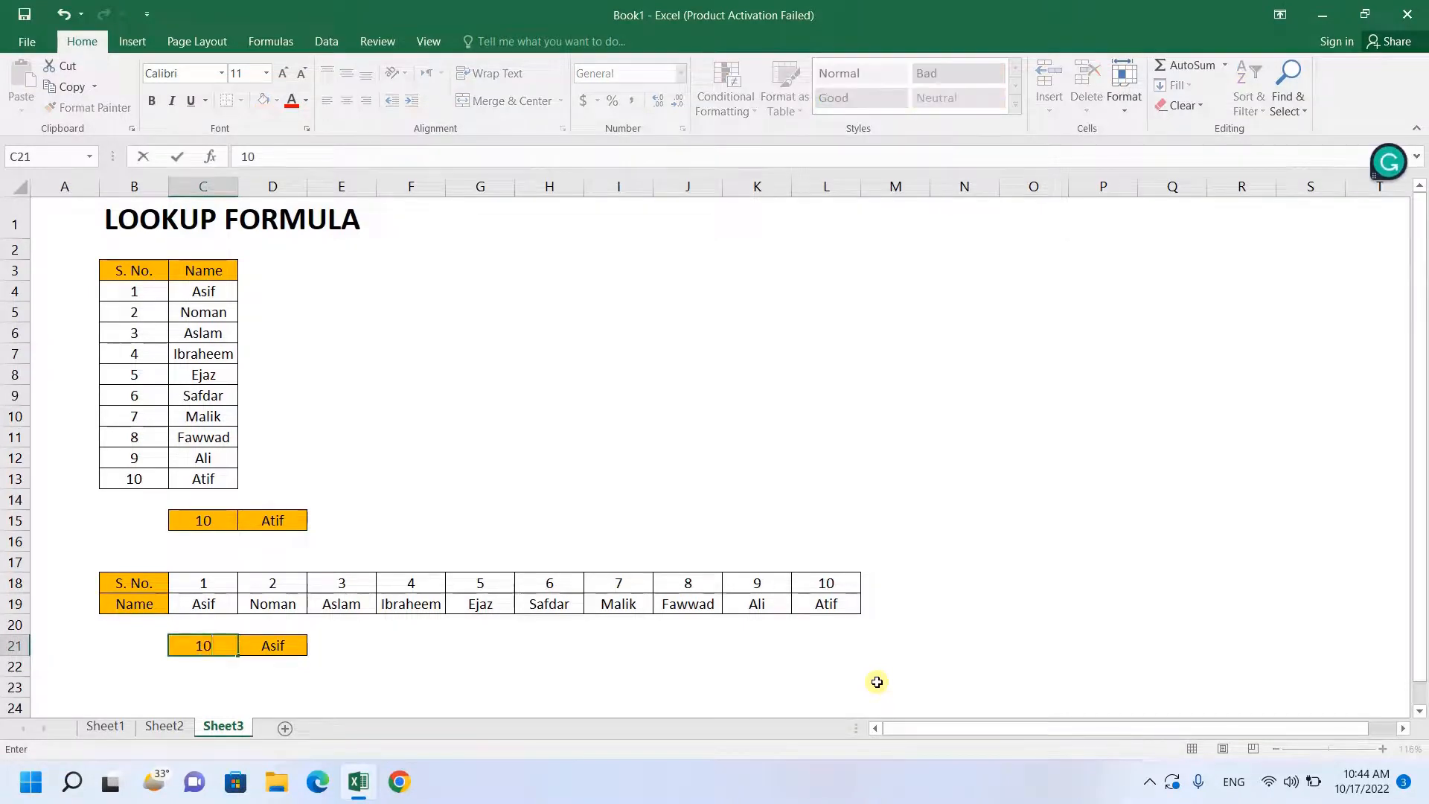
key(Return)
key(Up)
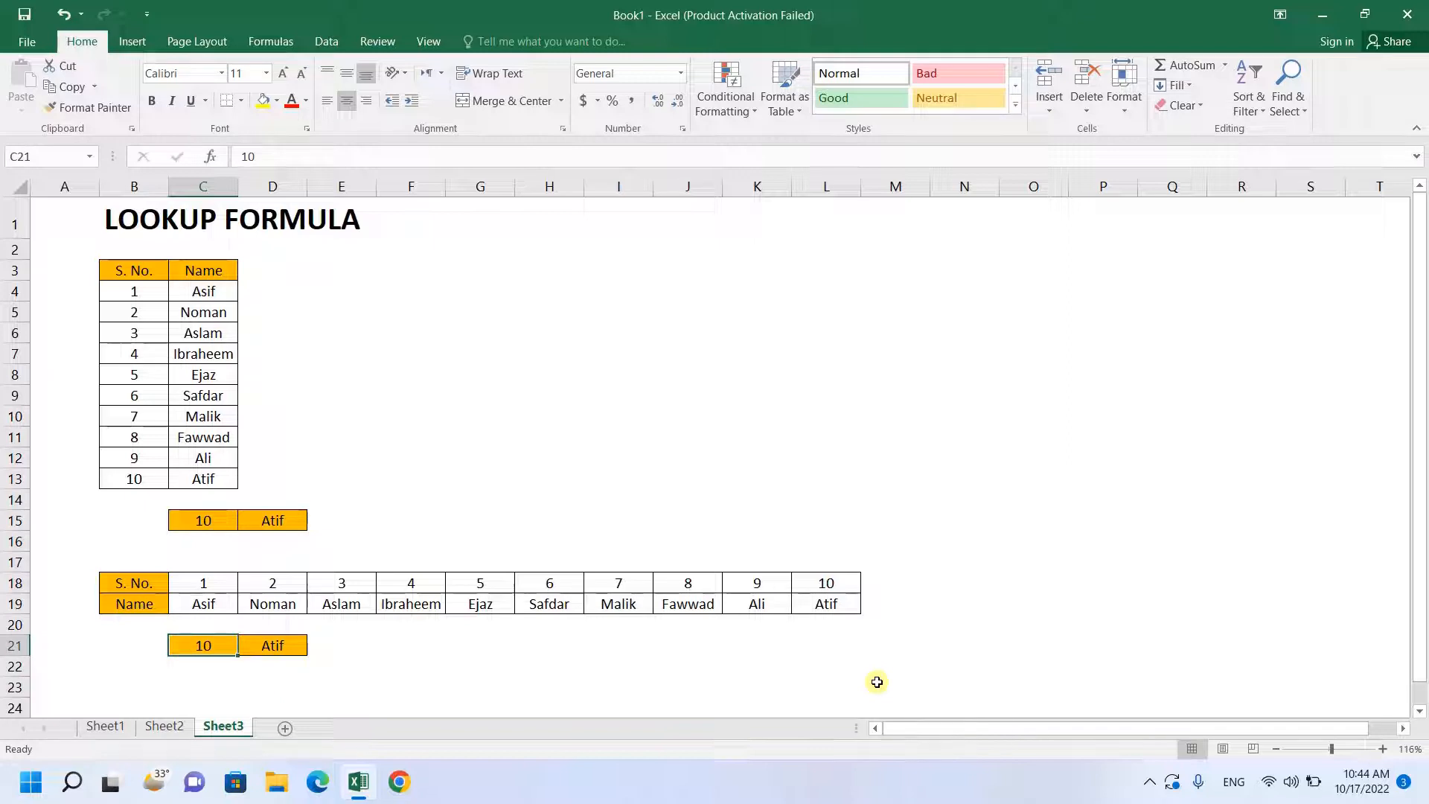
- Set the lookup serial number in C21 to 5
text(5)
key(Return)
key(Up)
key(Up)
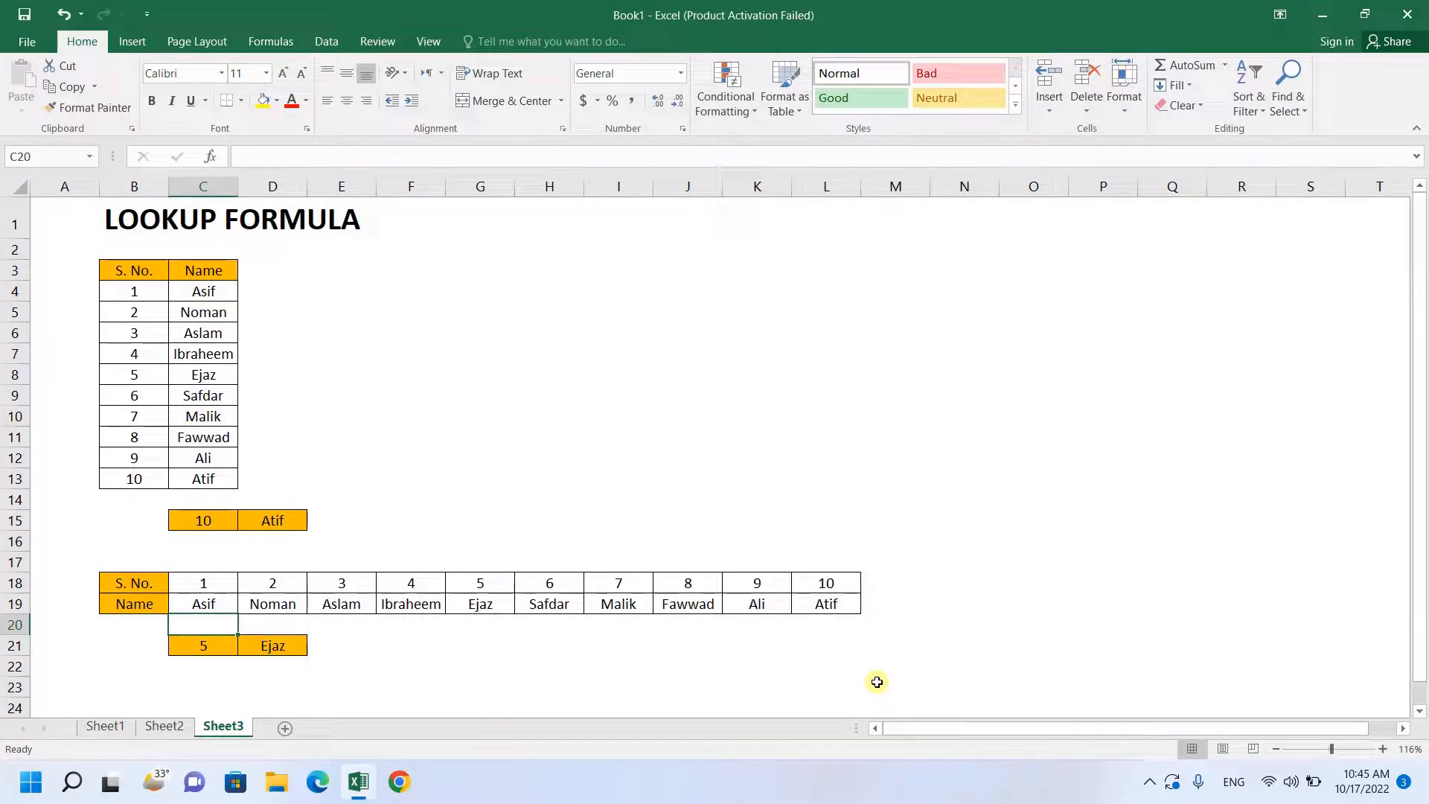
- Start another LOOKUP formula in F21, beside the horizontal lookup result
key(Right)
key(Right)
key(Right)
key(Down)
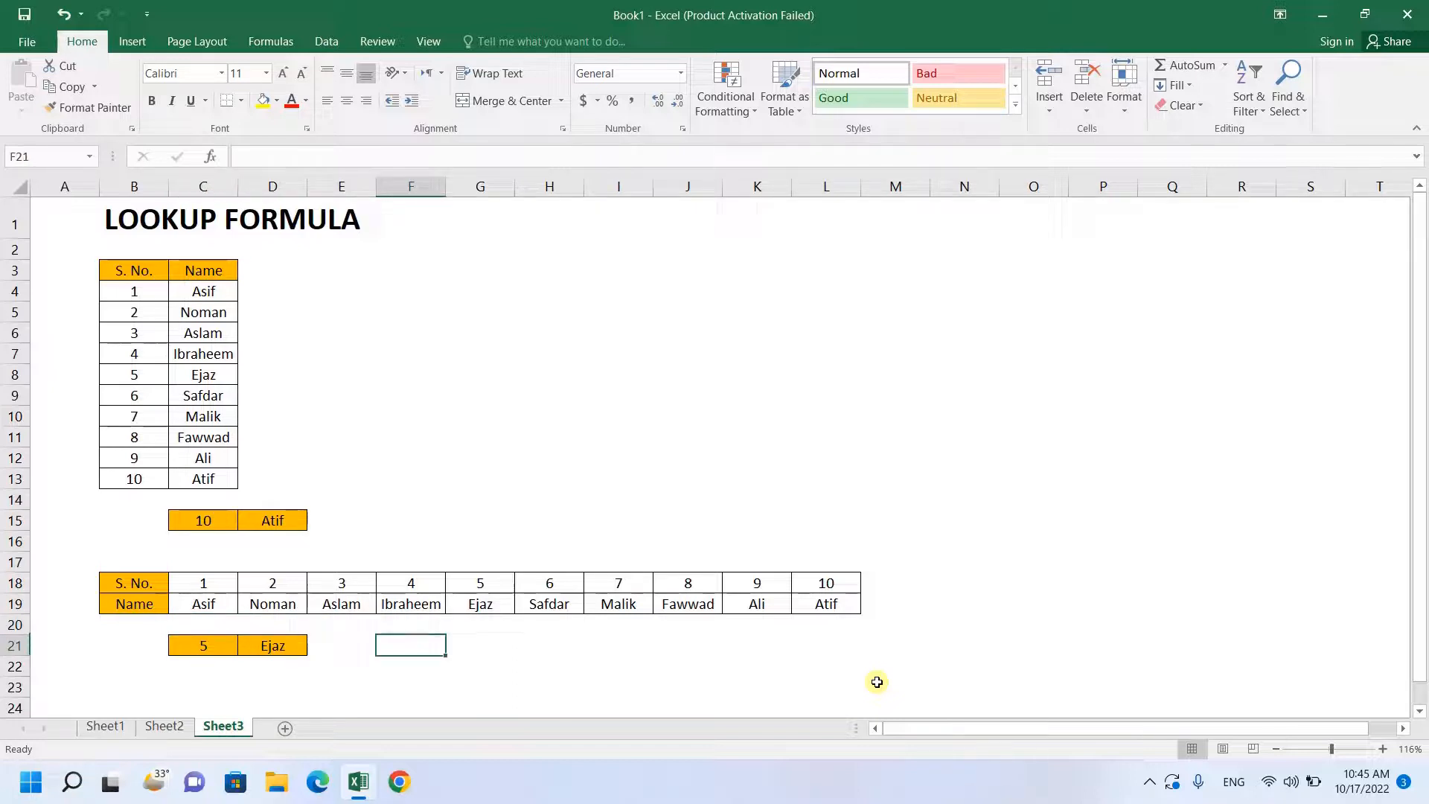
text(=LOOKUP()
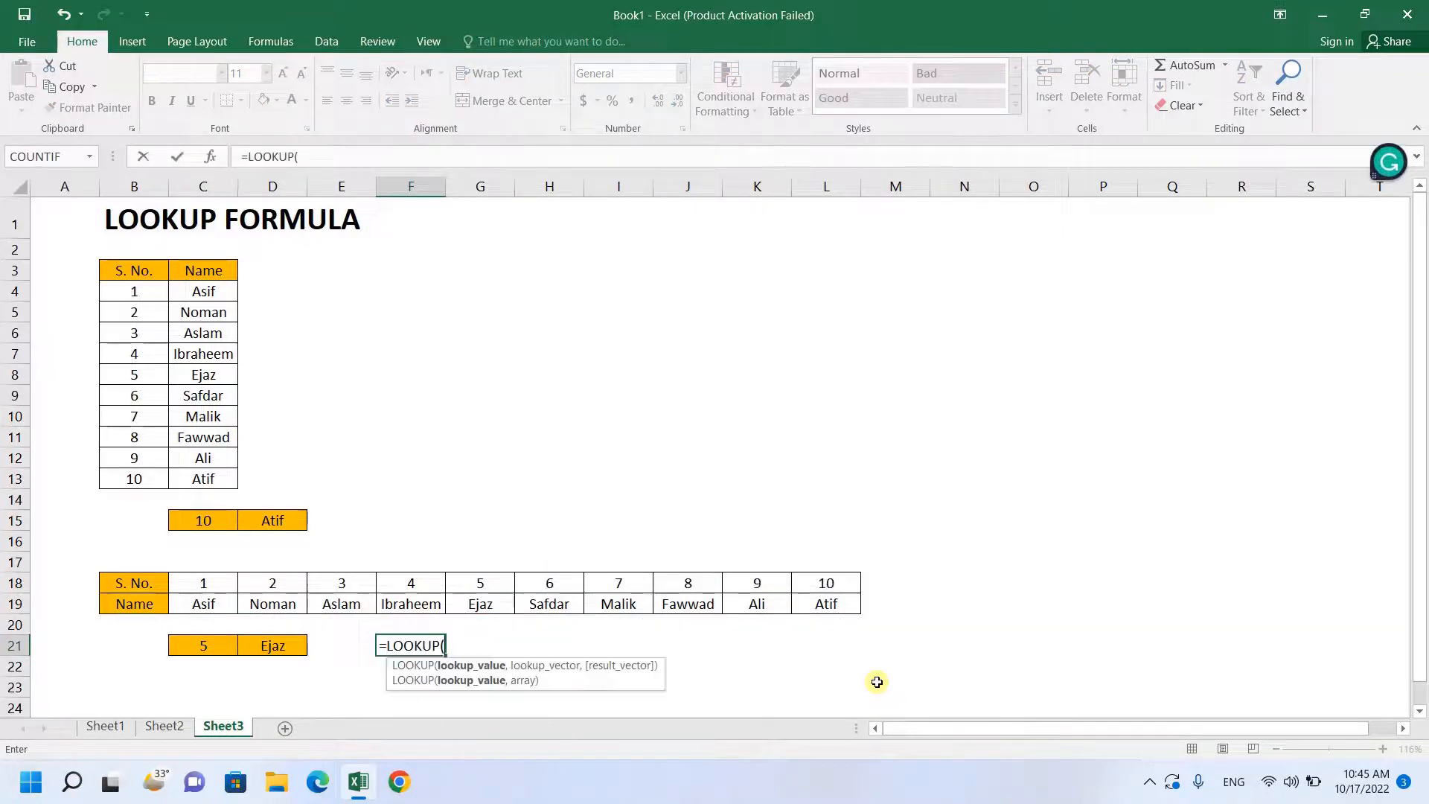